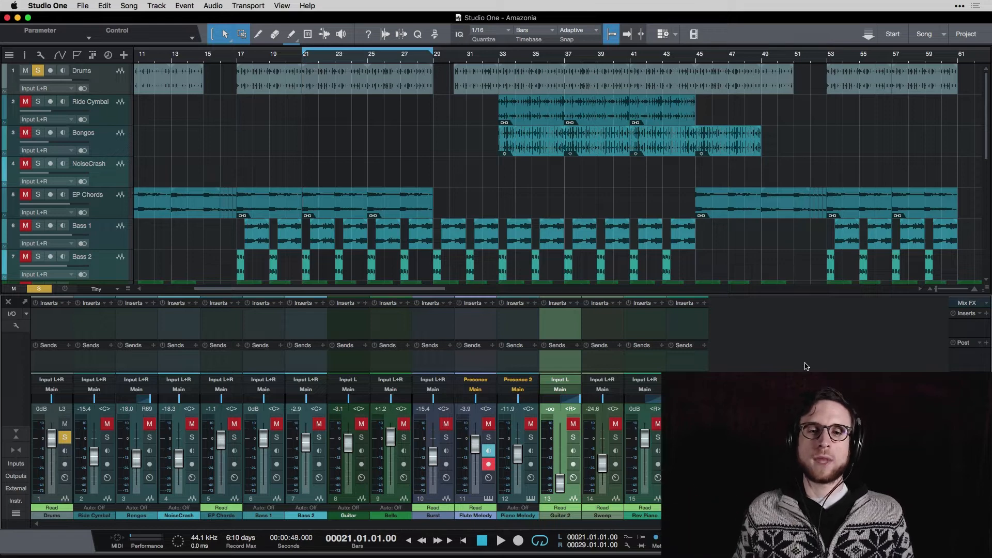
Insert the PreSonus Room Reverb plug-in on the Drums channel and position its window
{"action": "left_click", "coordinate": [67, 307]}
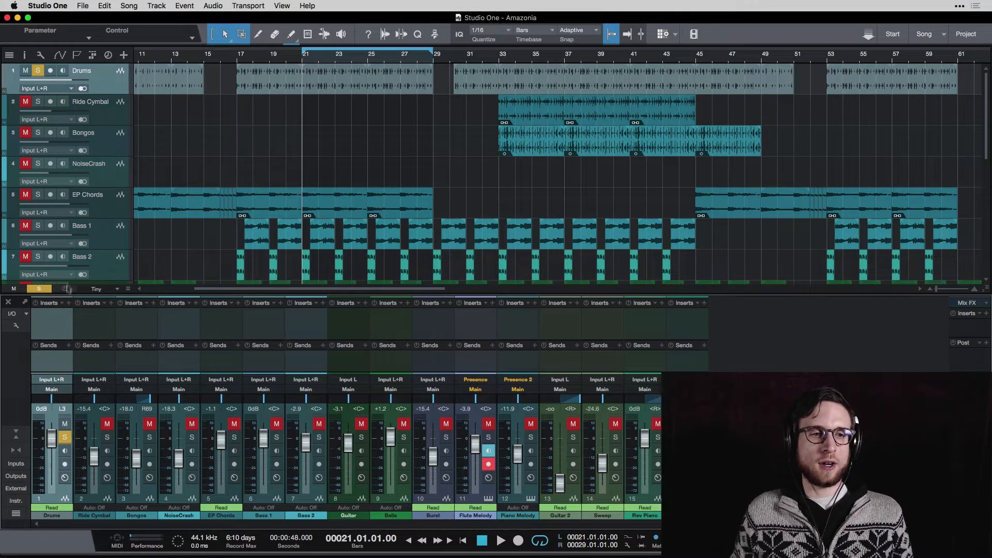
{"action": "left_click", "coordinate": [68, 304]}
{"action": "scroll", "coordinate": [130, 194], "scroll_direction": "down", "scroll_amount": 5}
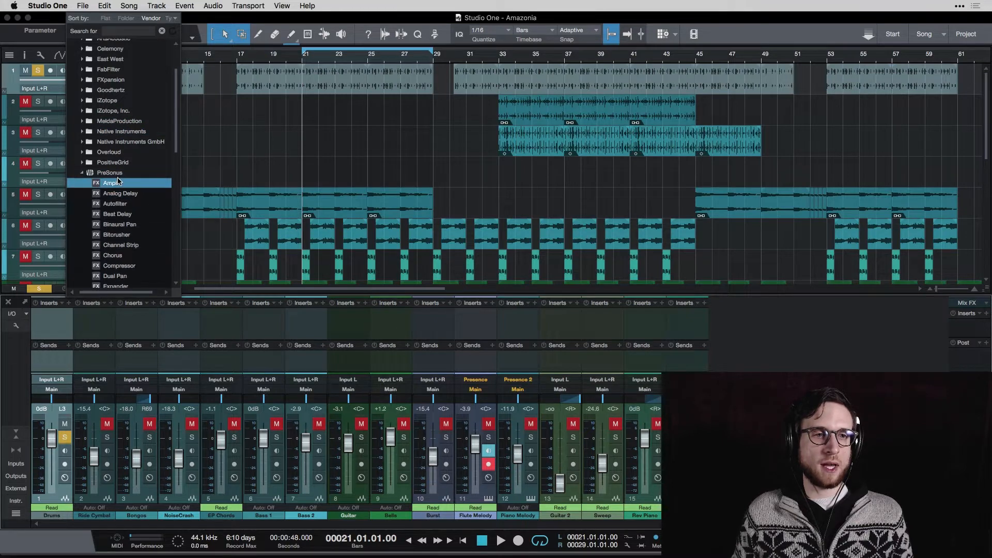
{"action": "left_click", "coordinate": [124, 215]}
{"action": "scroll", "coordinate": [124, 215], "scroll_direction": "down", "scroll_amount": 6}
{"action": "scroll", "coordinate": [131, 183], "scroll_direction": "down", "scroll_amount": 5}
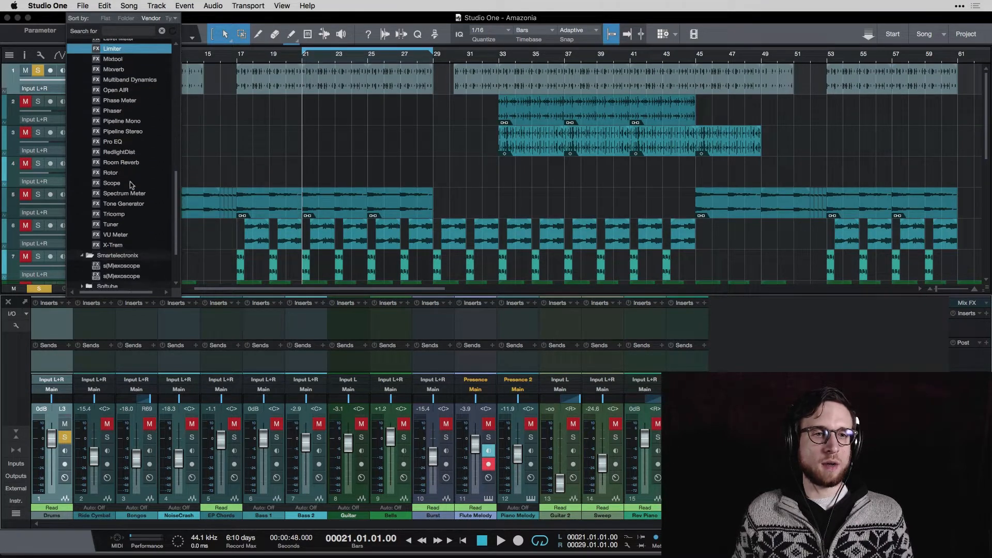
{"action": "scroll", "coordinate": [134, 149], "scroll_direction": "up", "scroll_amount": 2}
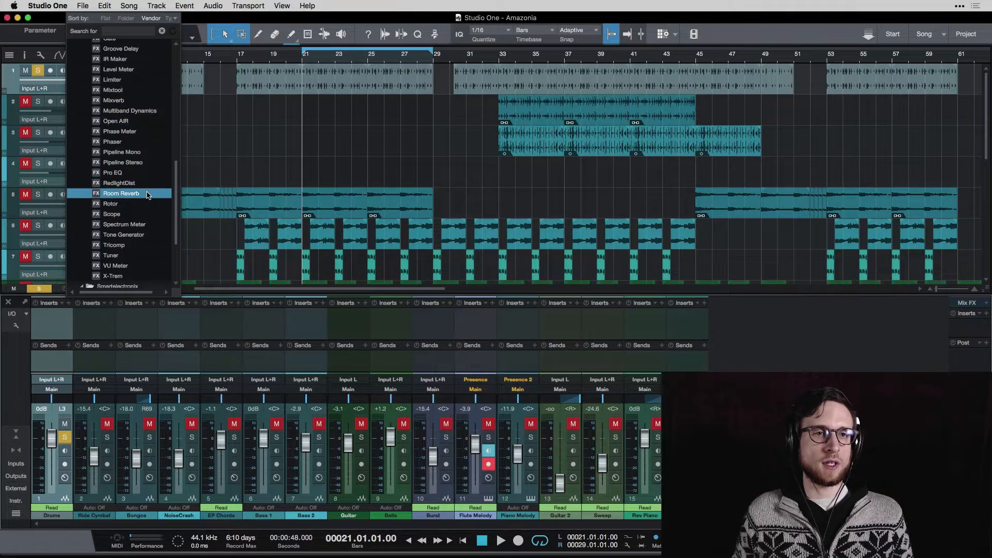
{"action": "left_click", "coordinate": [121, 194]}
{"action": "left_click_drag", "start_coordinate": [610, 137], "coordinate": [404, 114]}
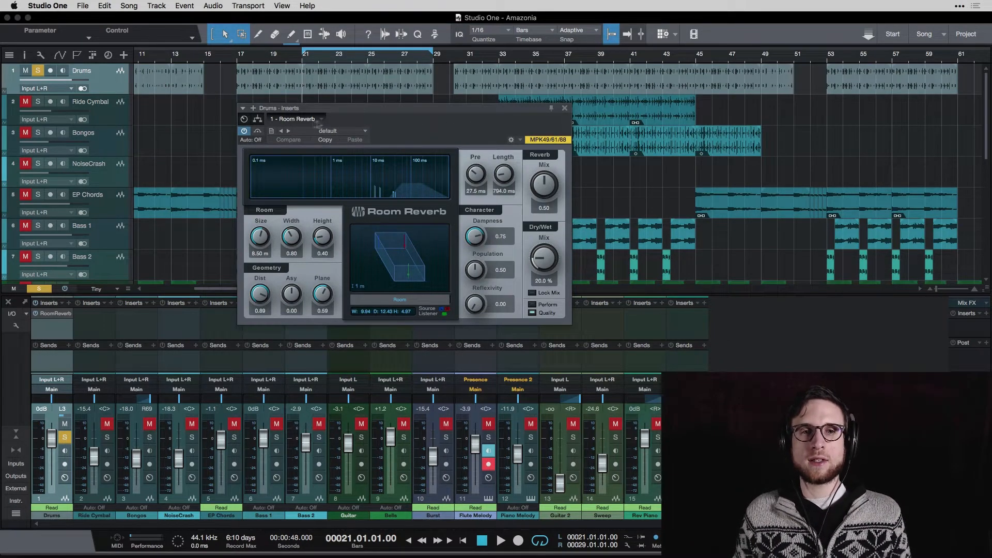
Load the Church preset in Room Reverb
{"action": "left_click", "coordinate": [365, 132]}
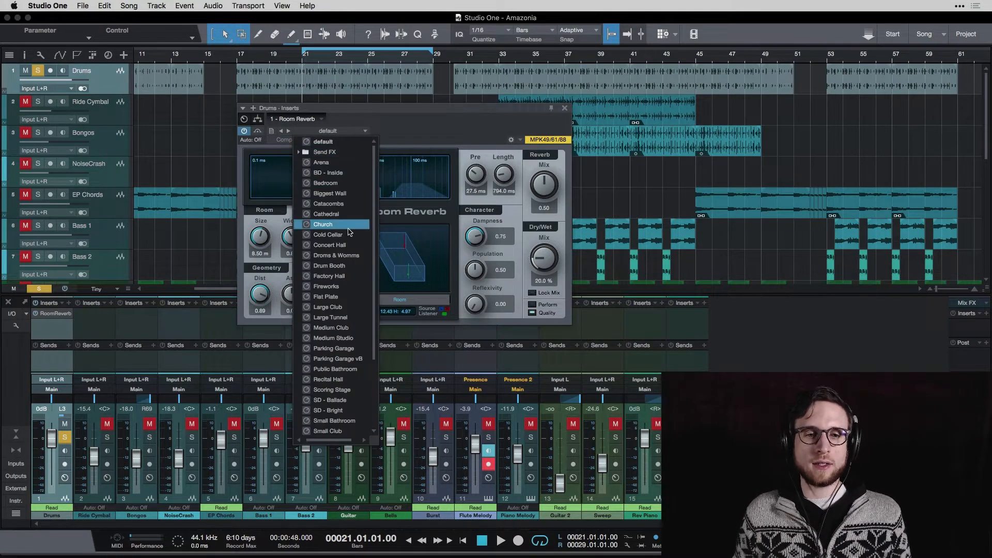
{"action": "scroll", "coordinate": [341, 300], "scroll_direction": "up", "scroll_amount": 1}
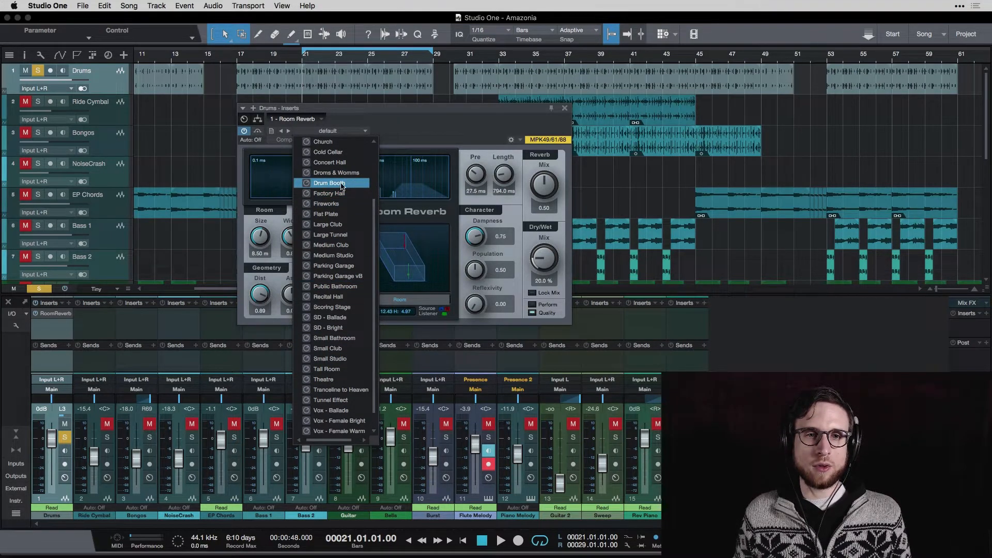
{"action": "scroll", "coordinate": [342, 183], "scroll_direction": "up", "scroll_amount": 2}
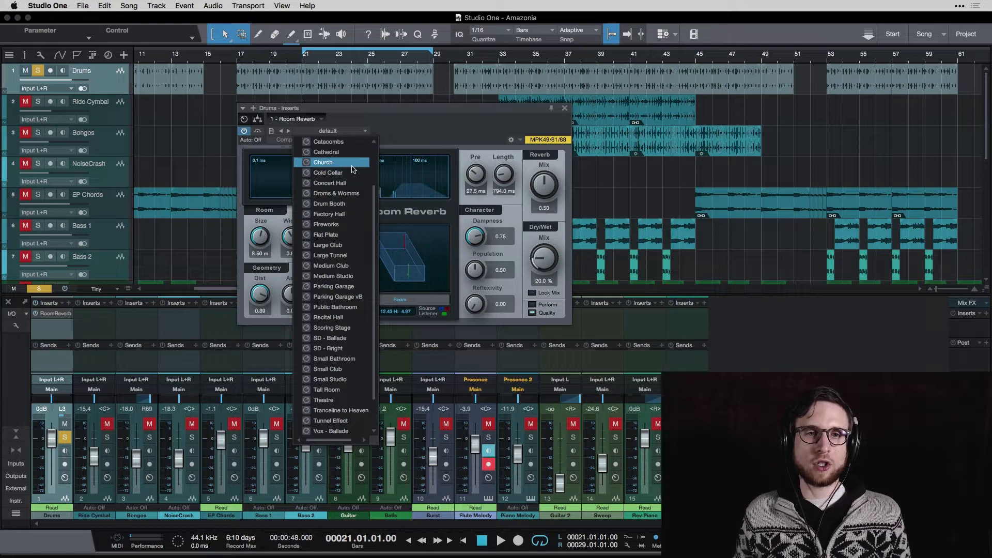
{"action": "scroll", "coordinate": [350, 186], "scroll_direction": "up", "scroll_amount": 6}
{"action": "left_click", "coordinate": [342, 226]}
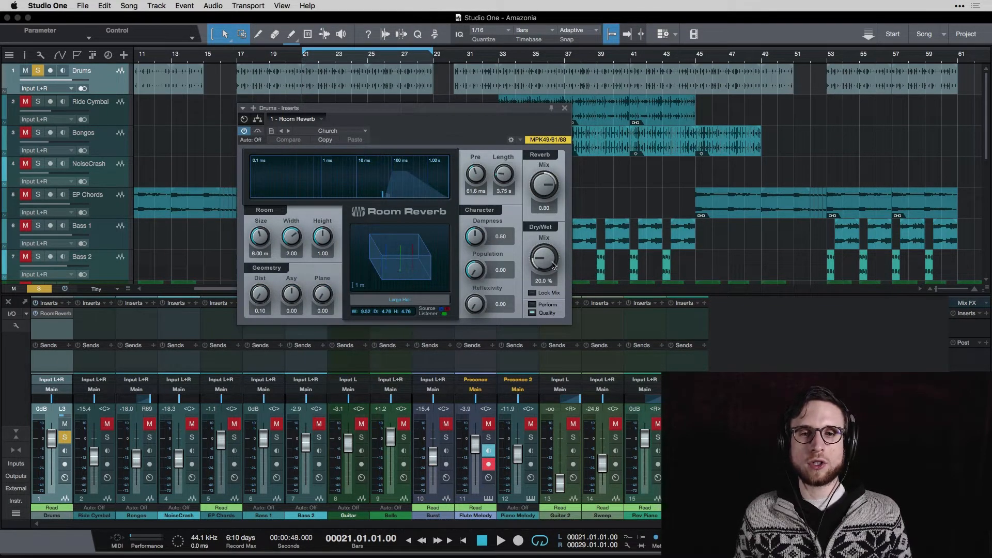
Play the song and toggle Room Reverb off and on to compare the drums
{"action": "key", "text": "space"}
{"action": "left_click_drag", "start_coordinate": [552, 265], "coordinate": [550, 259]}
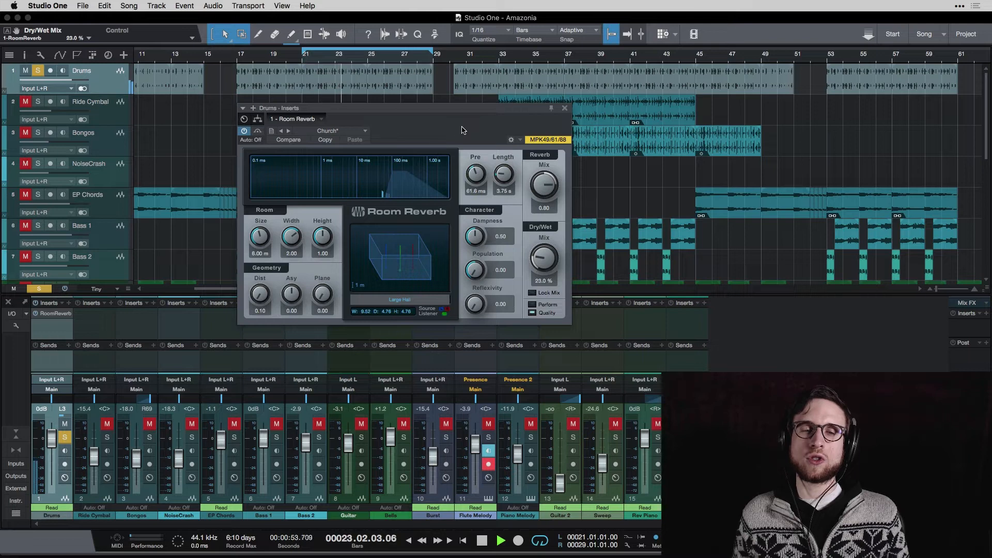
{"action": "left_click", "coordinate": [245, 131]}
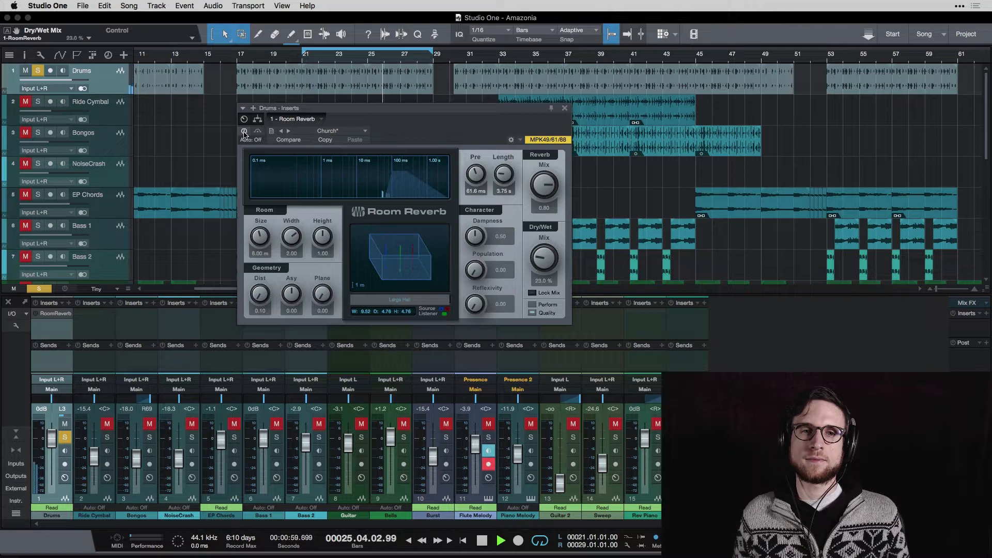
{"action": "left_click", "coordinate": [244, 132]}
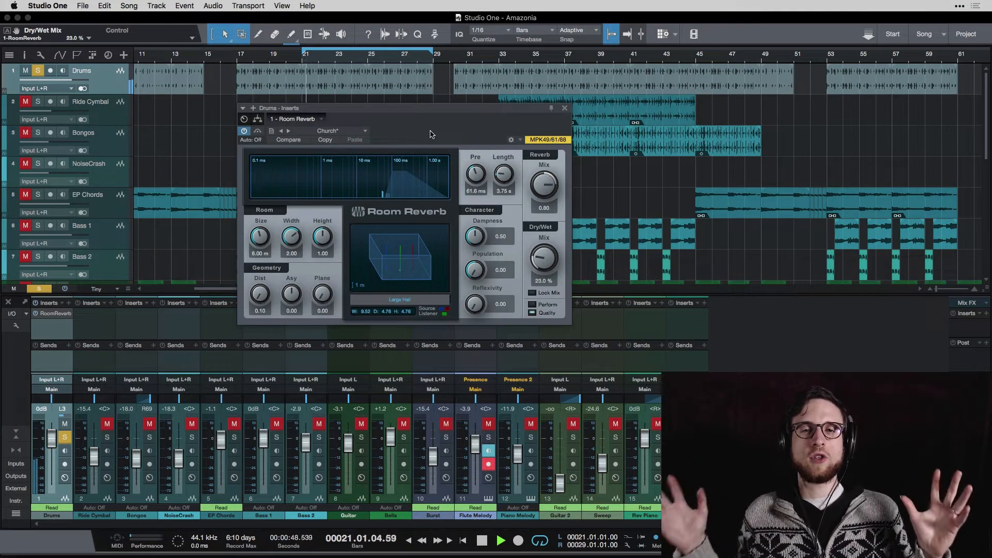
Load the Bedroom preset and raise the Dry/Wet mix to 43%
{"action": "left_click", "coordinate": [365, 131]}
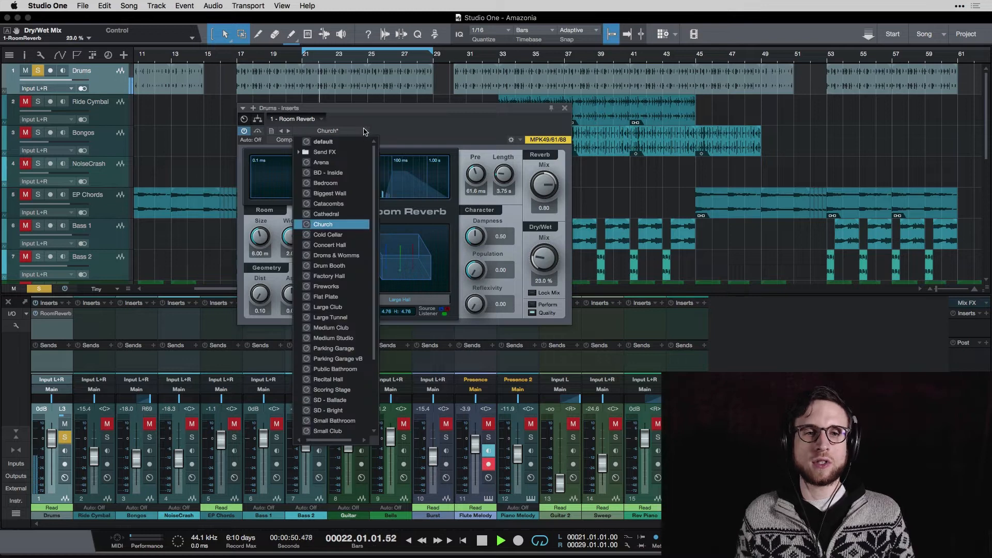
{"action": "left_click", "coordinate": [325, 183]}
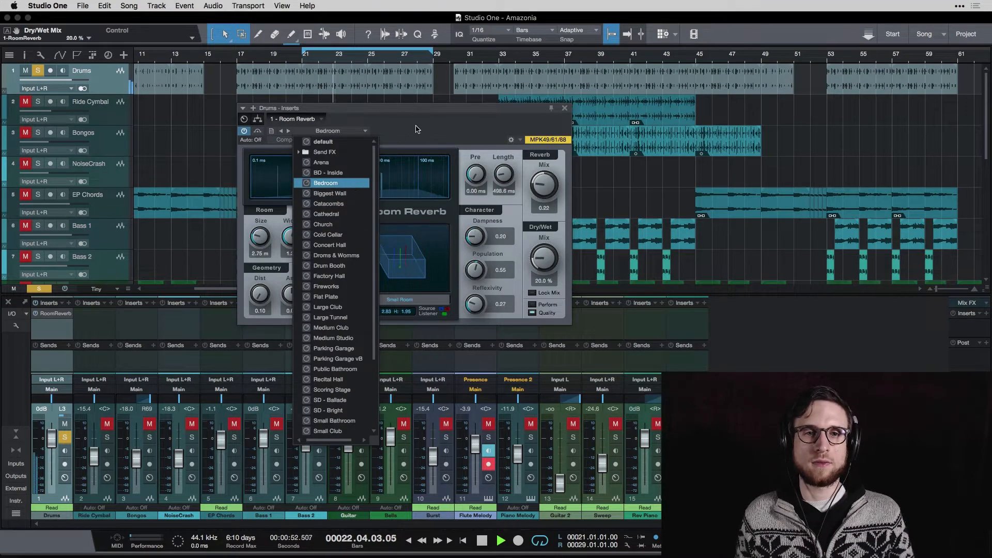
{"action": "left_click", "coordinate": [417, 129]}
{"action": "left_click_drag", "start_coordinate": [544, 261], "coordinate": [547, 238]}
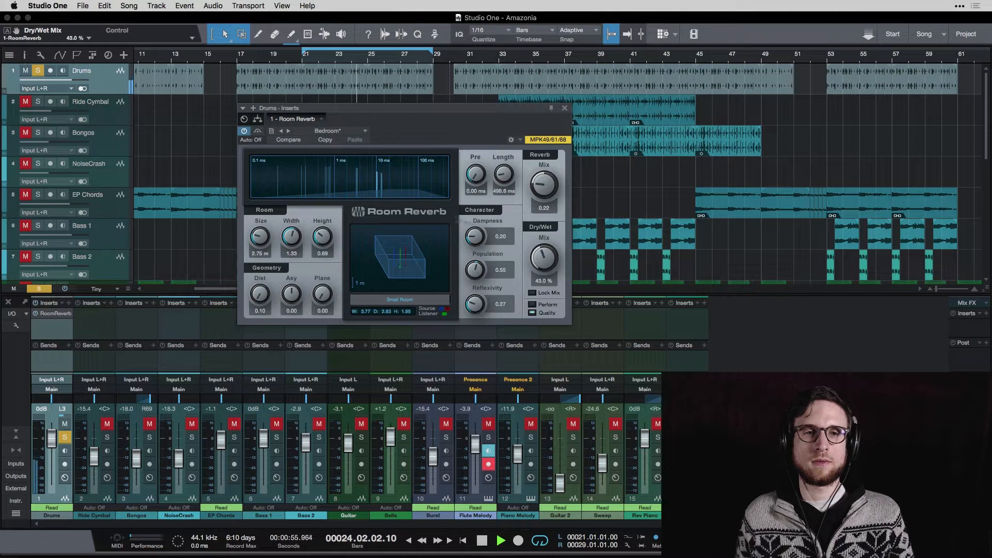
Compare the reverb bypassed and active, then set the Dry/Wet mix to 30%
{"action": "left_click", "coordinate": [245, 131]}
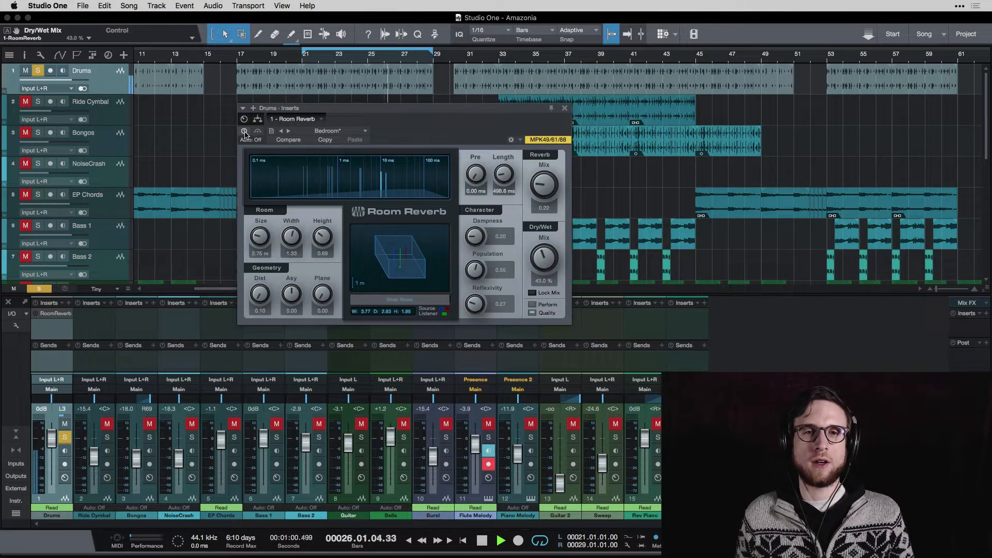
{"action": "left_click", "coordinate": [244, 132]}
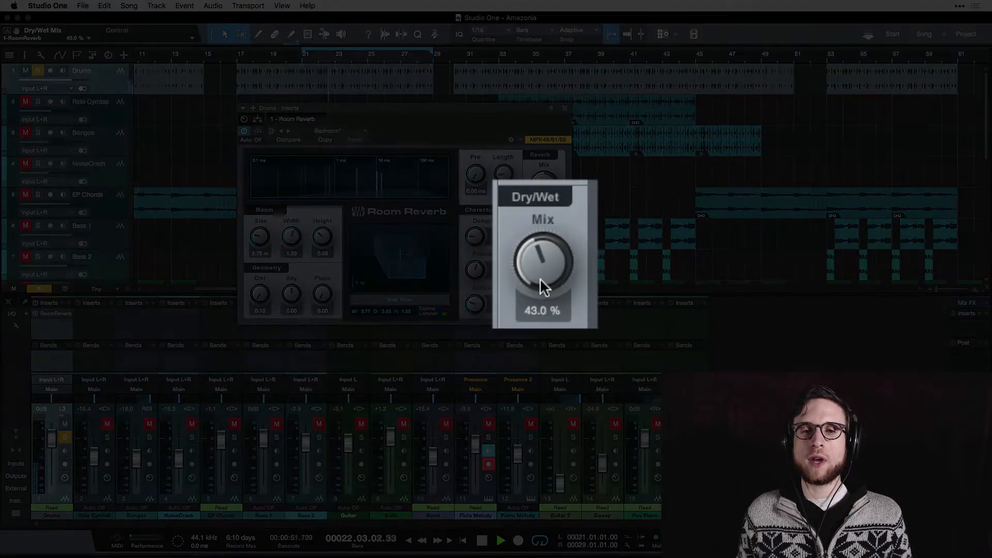
{"action": "left_click_drag", "start_coordinate": [544, 185], "coordinate": [556, 95]}
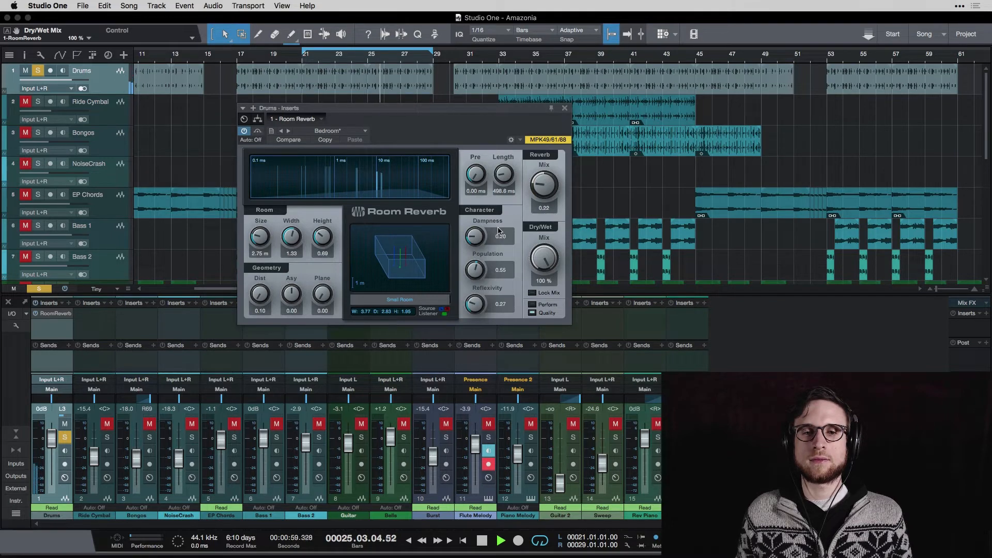
{"action": "left_click_drag", "start_coordinate": [544, 250], "coordinate": [544, 230]}
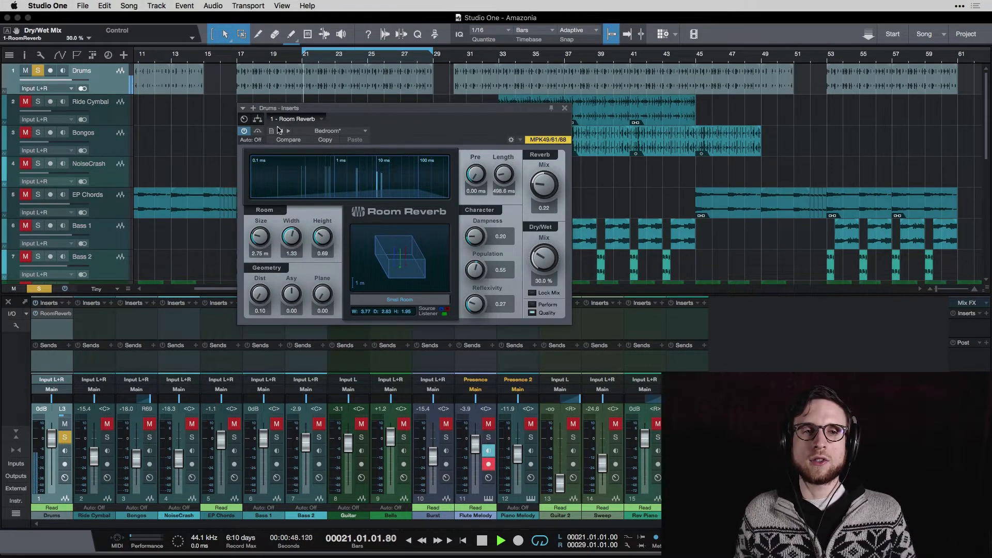
Stop playback, toggle the Room Reverb bypass off and on, and move the plug-in window
{"action": "key", "text": "space"}
{"action": "left_click", "coordinate": [368, 131]}
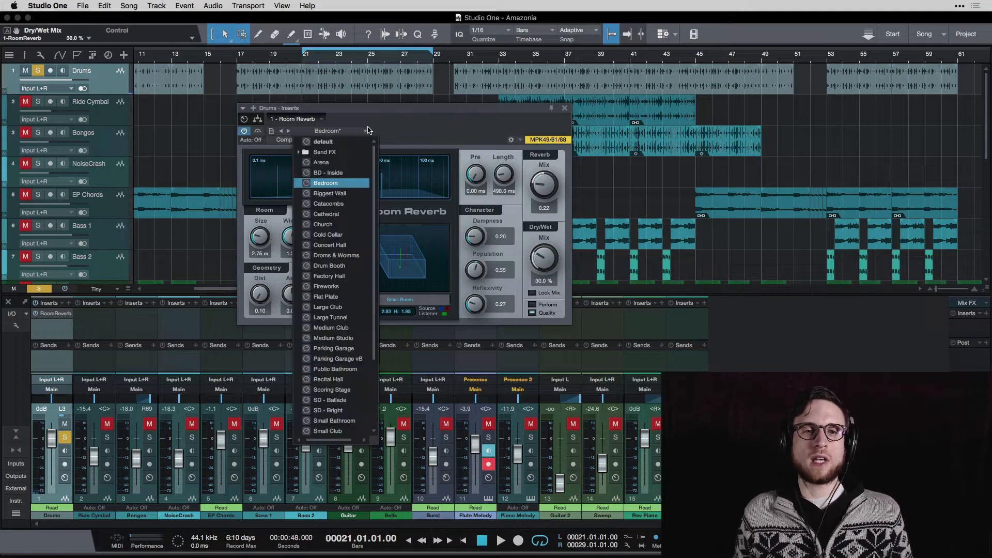
{"action": "left_click", "coordinate": [408, 131]}
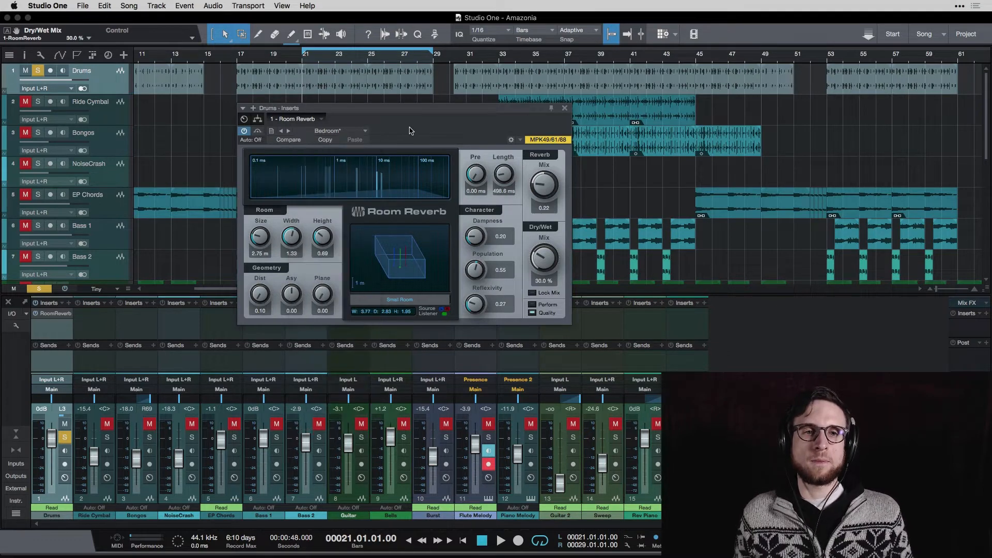
{"action": "left_click", "coordinate": [258, 132]}
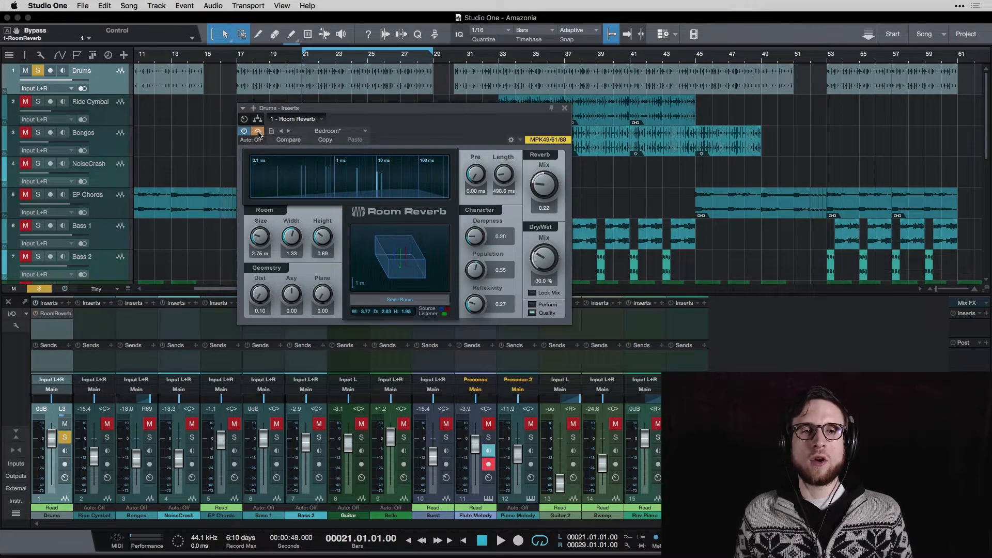
{"action": "left_click", "coordinate": [258, 132]}
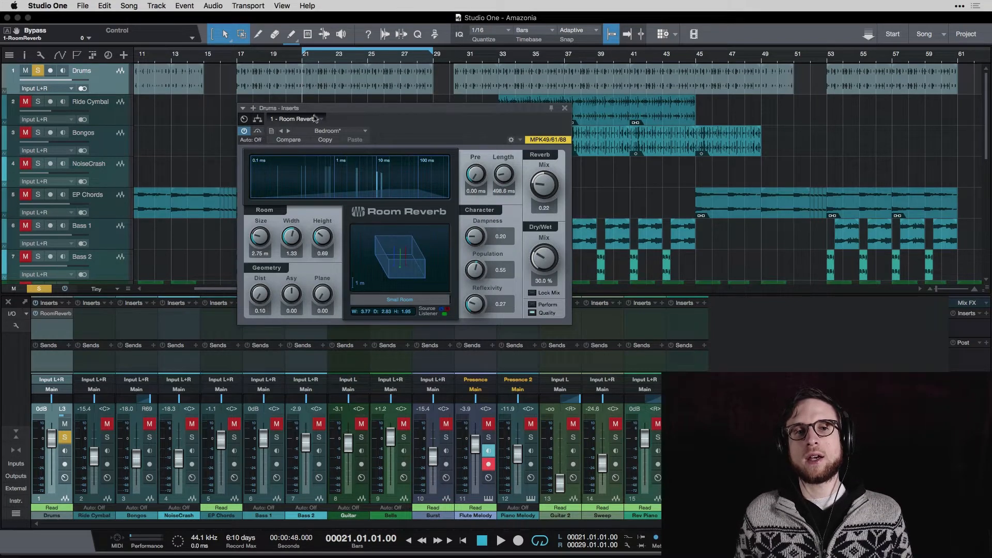
{"action": "left_click_drag", "start_coordinate": [320, 110], "coordinate": [305, 153]}
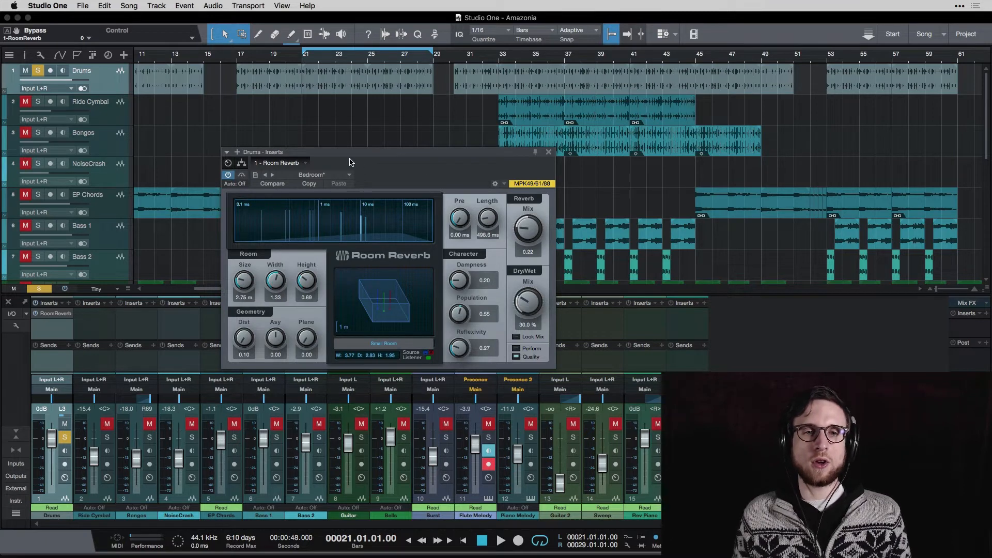
{"action": "left_click_drag", "start_coordinate": [376, 160], "coordinate": [380, 111]}
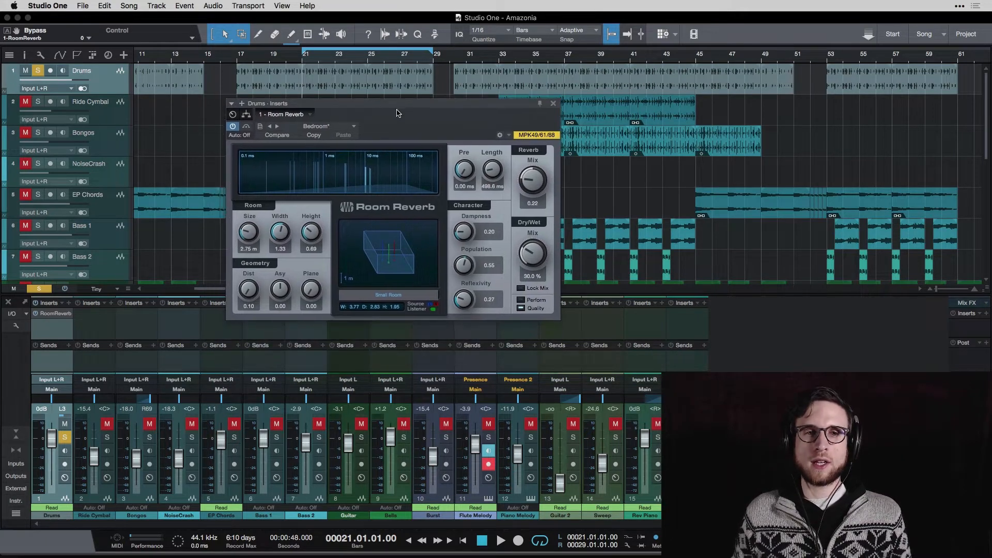
Remove the Room Reverb plug-in from the Drums channel
{"action": "left_click", "coordinate": [310, 115]}
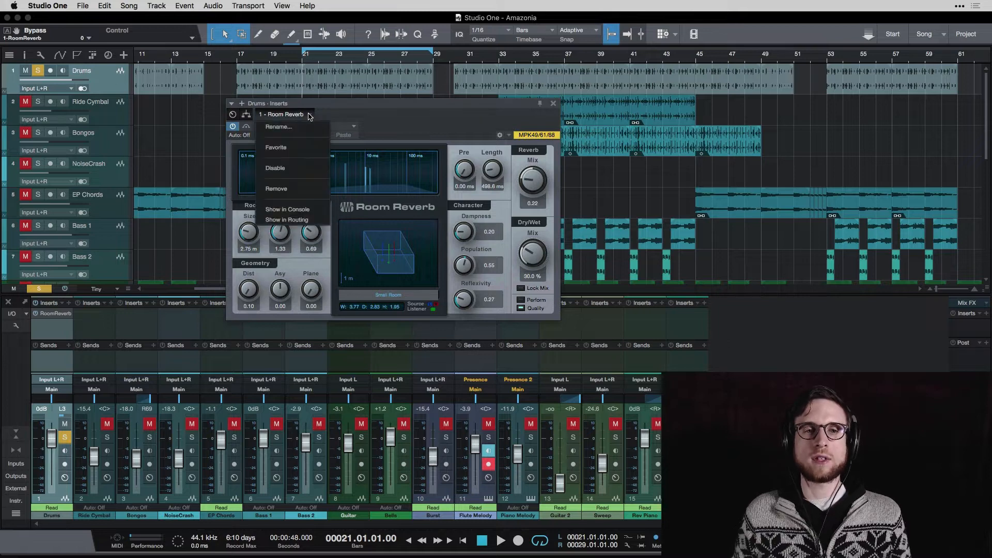
{"action": "left_click", "coordinate": [310, 190]}
Insert the PreSonus Mixverb plug-in on the Drums channel and browse its presets
{"action": "left_click", "coordinate": [68, 304]}
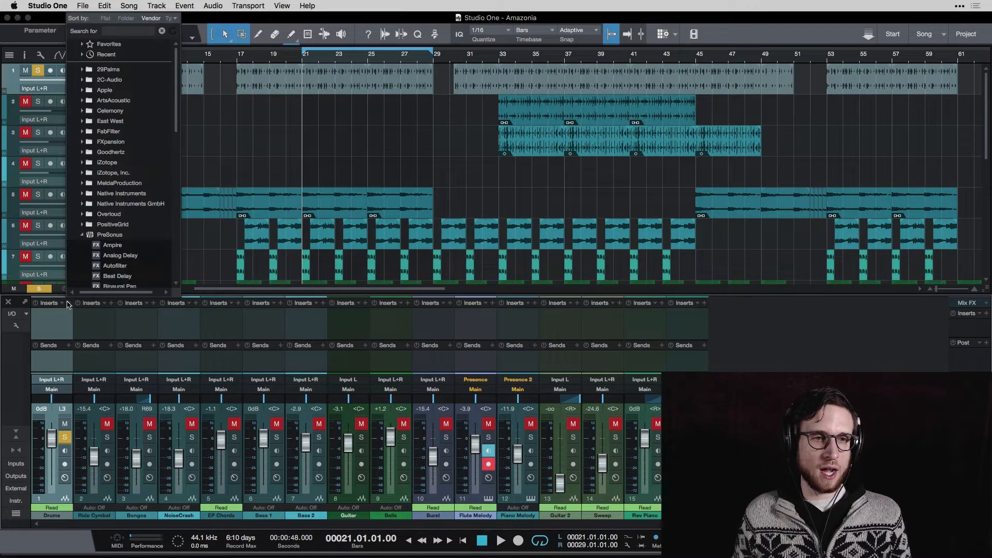
{"action": "scroll", "coordinate": [141, 192], "scroll_direction": "down", "scroll_amount": 6}
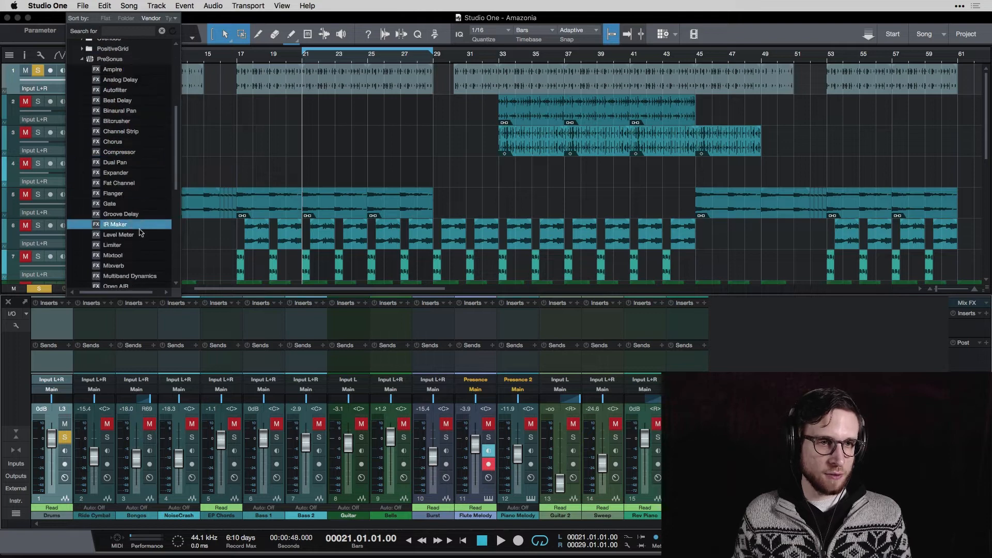
{"action": "left_click", "coordinate": [139, 266]}
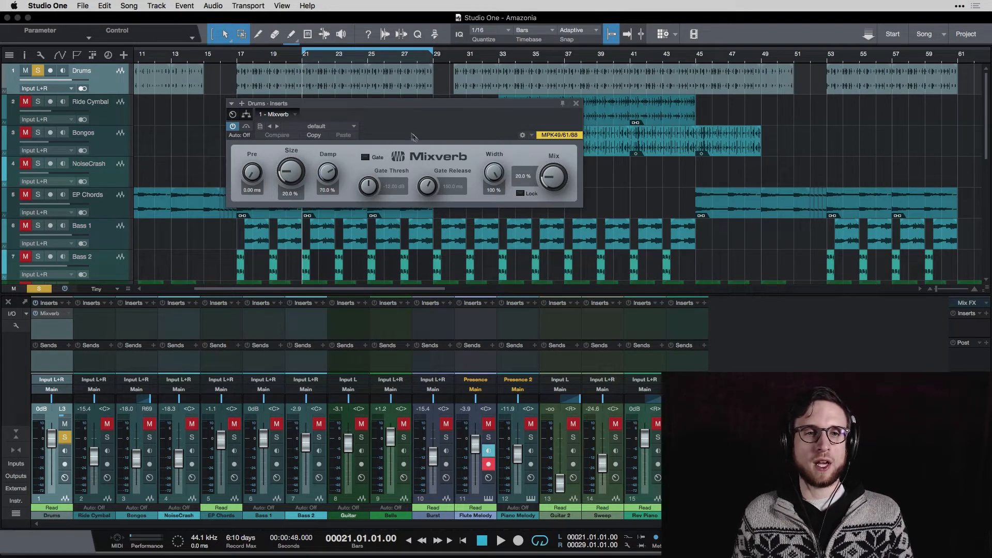
{"action": "left_click", "coordinate": [354, 127]}
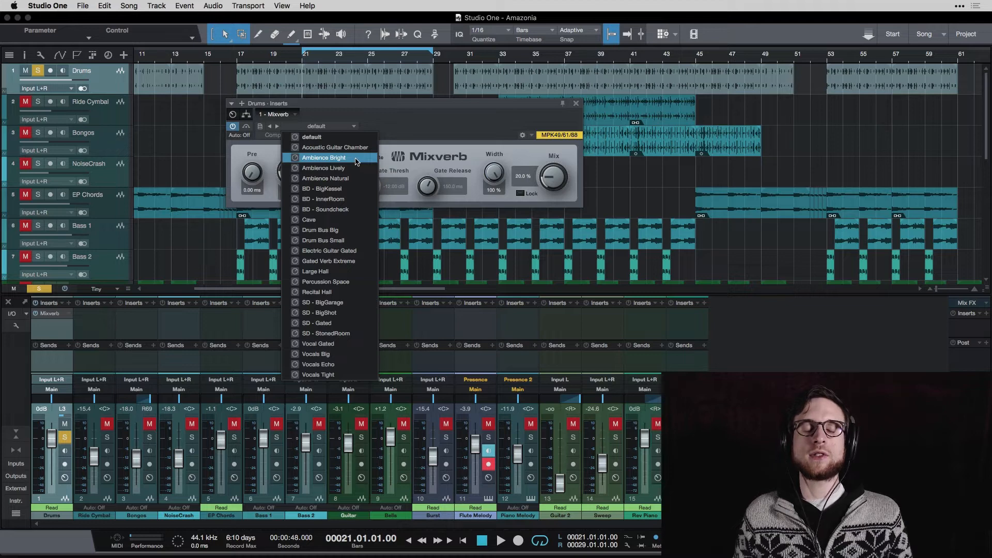
{"action": "left_click", "coordinate": [427, 130]}
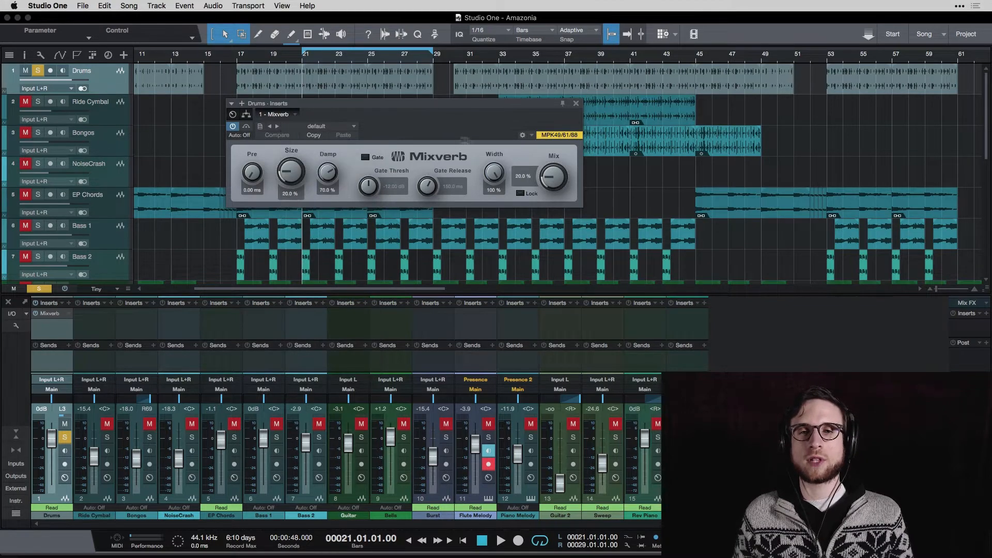
Play the song and set Mixverb's Size to 73.5%
{"action": "key", "text": "space"}
{"action": "left_click_drag", "start_coordinate": [562, 186], "coordinate": [561, 153]}
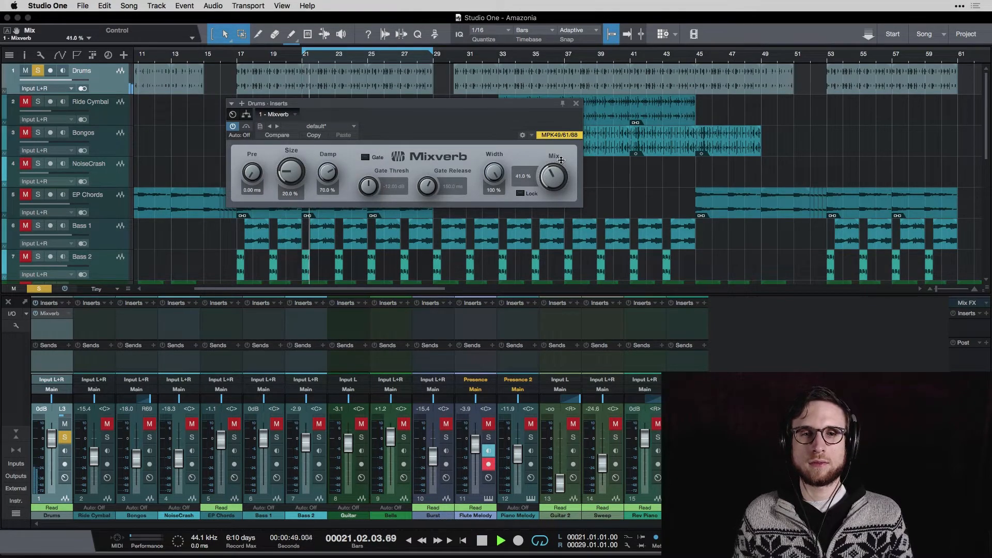
{"action": "left_click_drag", "start_coordinate": [293, 171], "coordinate": [305, 142]}
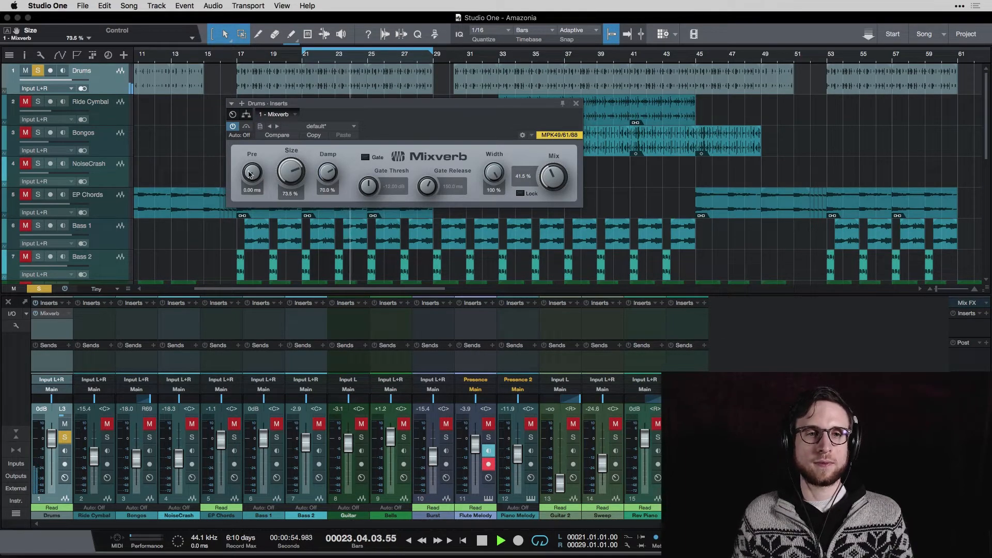
Set Mixverb's Pre-delay to 32.5 ms and its Mix to 100%
{"action": "mouse_move", "coordinate": [252, 172]}
{"action": "left_mouse_down"}
{"action": "mouse_move", "coordinate": [257, 150]}
{"action": "mouse_move", "coordinate": [253, 181]}
{"action": "left_mouse_up"}
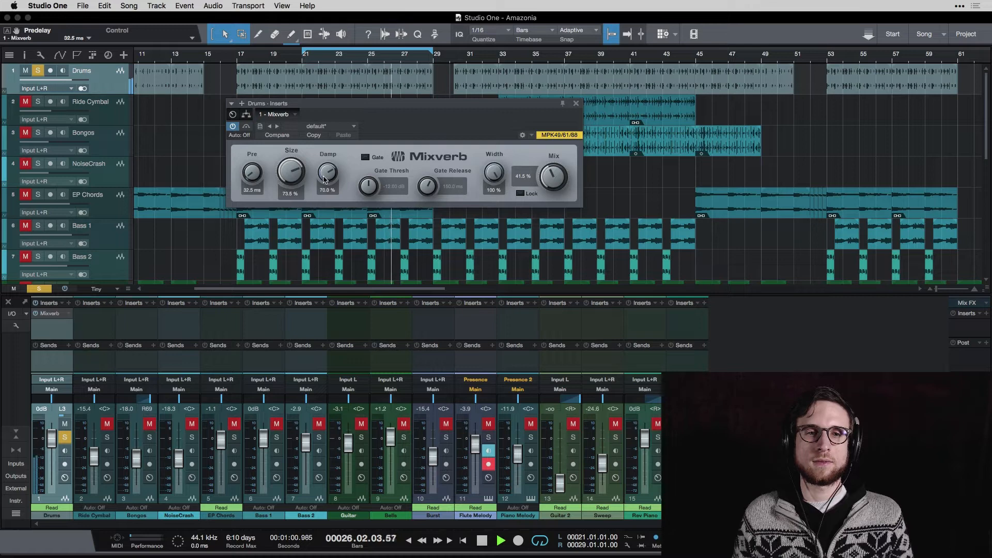
{"action": "left_click_drag", "start_coordinate": [554, 177], "coordinate": [591, 28]}
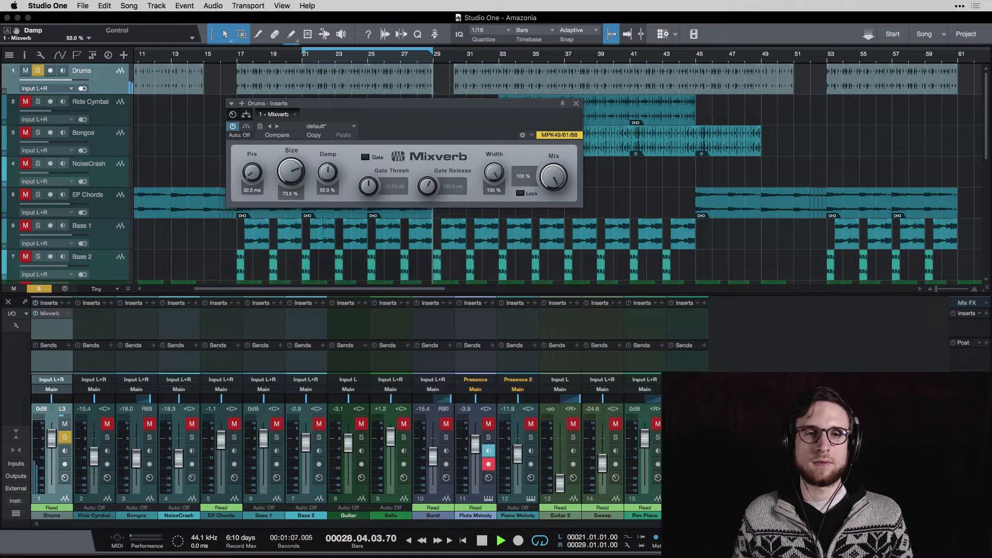
Sweep Mixverb's Size down to 0% and back up to 100%
{"action": "left_click_drag", "start_coordinate": [324, 175], "coordinate": [320, 289]}
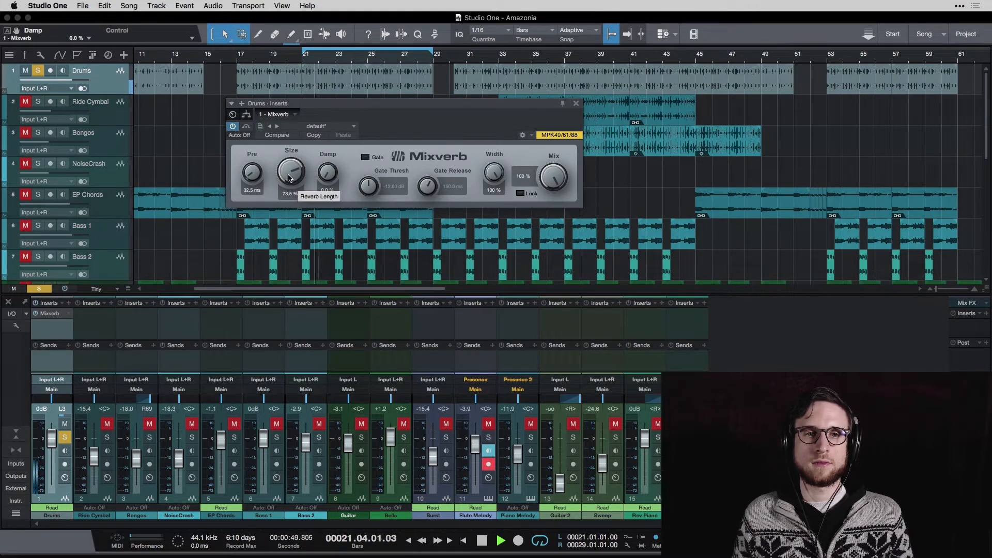
{"action": "left_click_drag", "start_coordinate": [289, 180], "coordinate": [309, 139]}
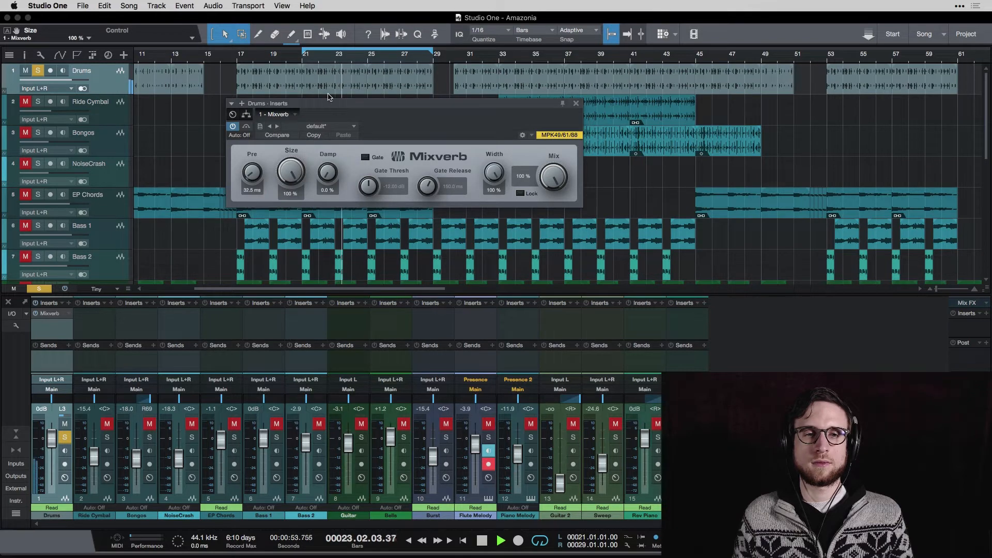
Lower Mixverb's Mix to 32%, stop playback, and reduce the Mix further to 21%
{"action": "left_click_drag", "start_coordinate": [551, 175], "coordinate": [468, 175]}
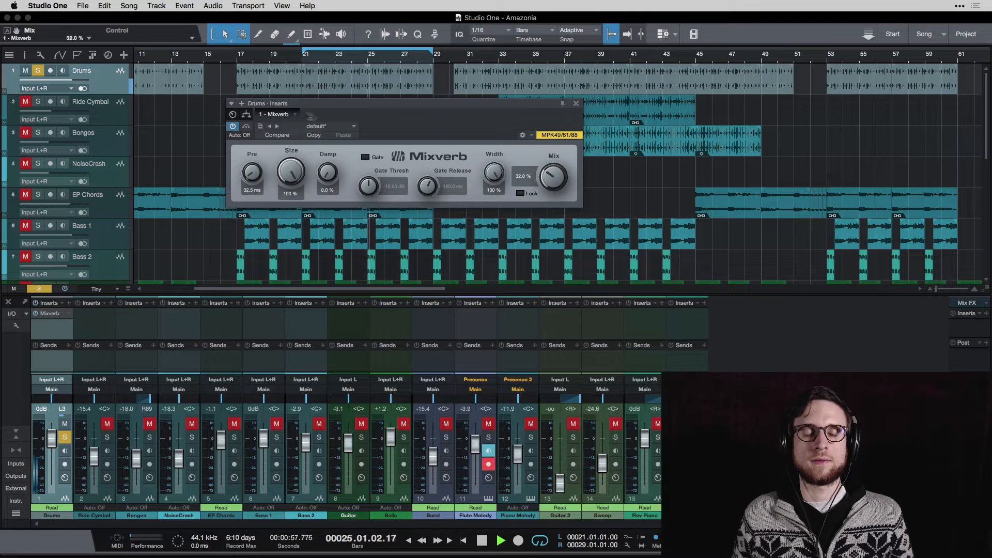
{"action": "key", "text": "space"}
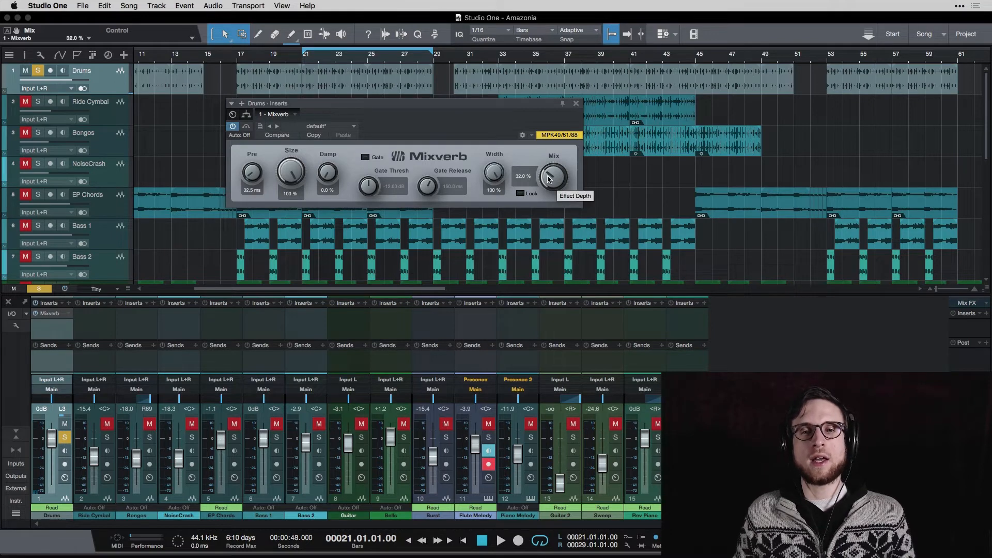
{"action": "left_click_drag", "start_coordinate": [547, 181], "coordinate": [545, 200]}
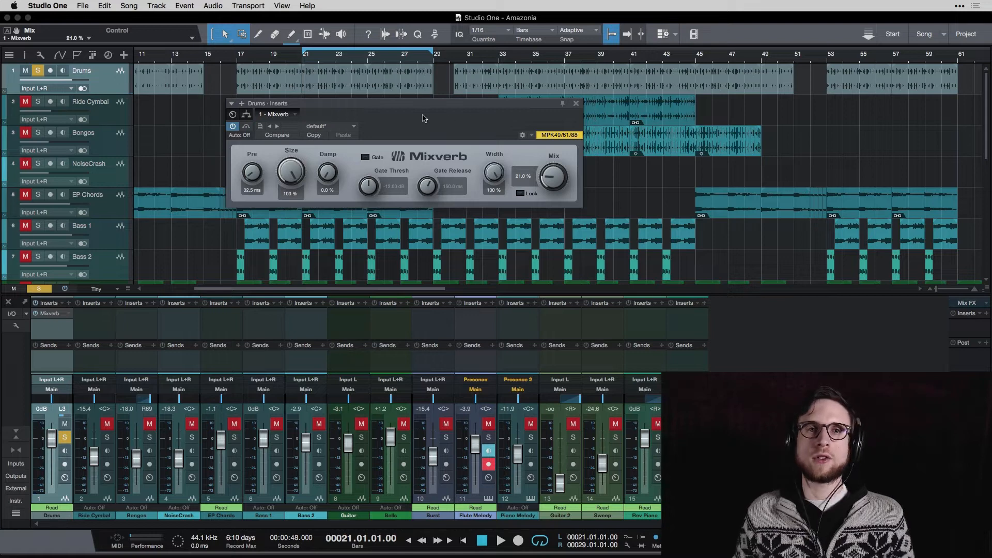
Remove the Mixverb plug-in from the Drums channel
{"action": "left_click", "coordinate": [297, 114]}
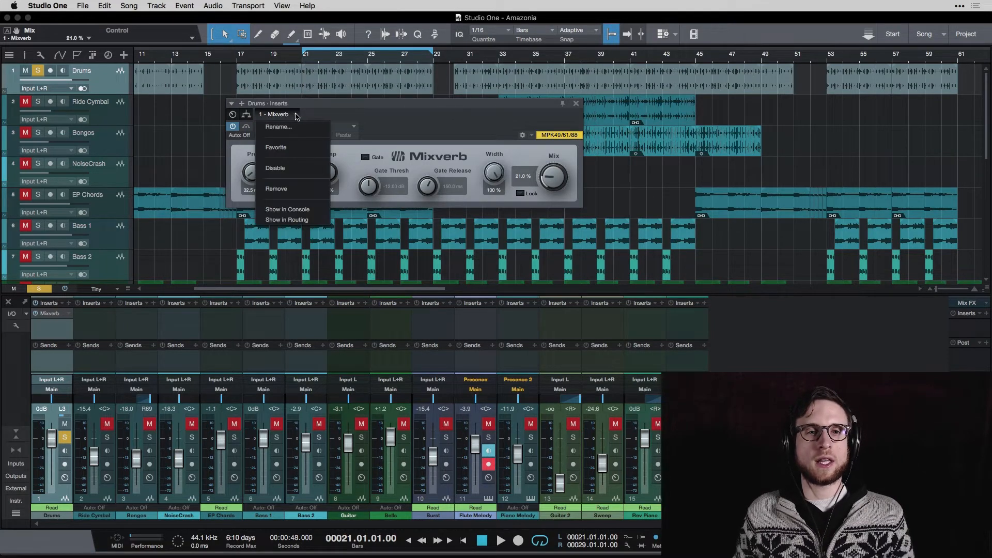
{"action": "left_click", "coordinate": [300, 197]}
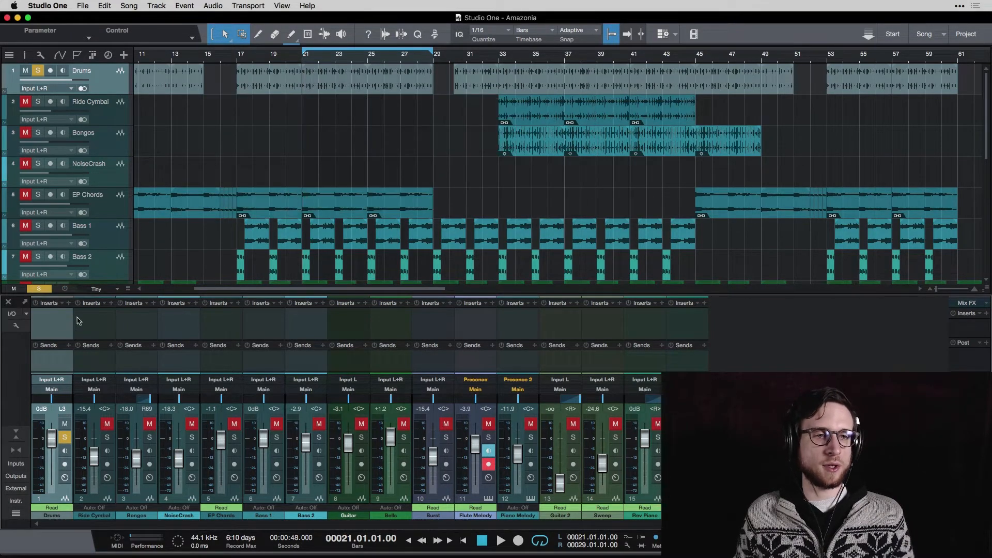
Insert the PreSonus Open AIR plug-in on the Drums channel's inserts
{"action": "left_click", "coordinate": [68, 304]}
{"action": "left_click", "coordinate": [119, 229]}
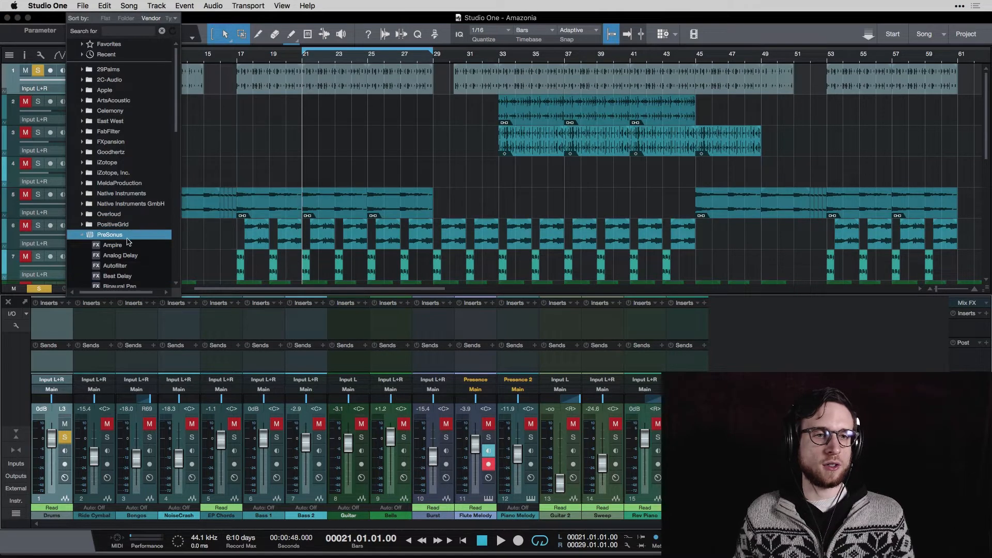
{"action": "scroll", "coordinate": [127, 241], "scroll_direction": "down", "scroll_amount": 5}
{"action": "scroll", "coordinate": [127, 241], "scroll_direction": "down", "scroll_amount": 8}
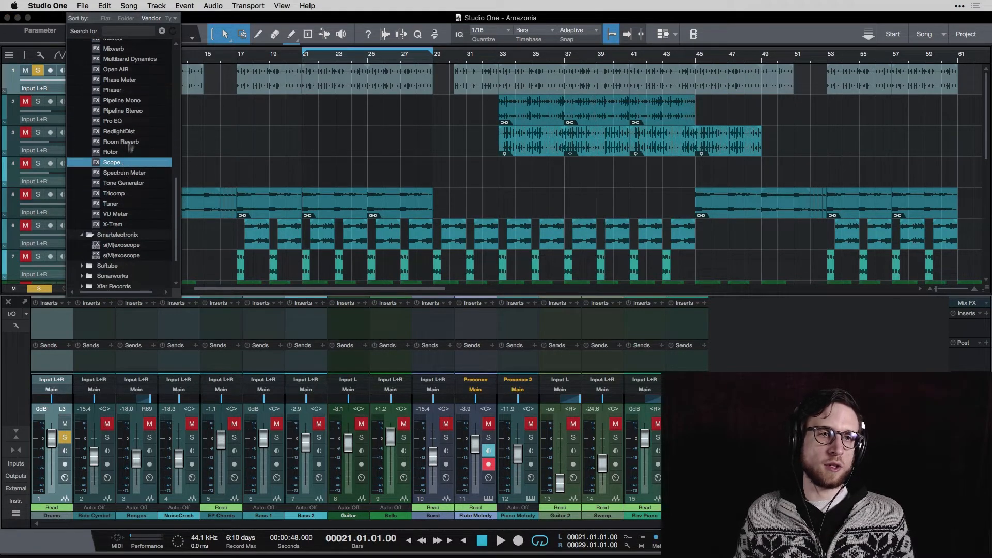
{"action": "left_click", "coordinate": [137, 122]}
{"action": "double_click", "coordinate": [134, 69]}
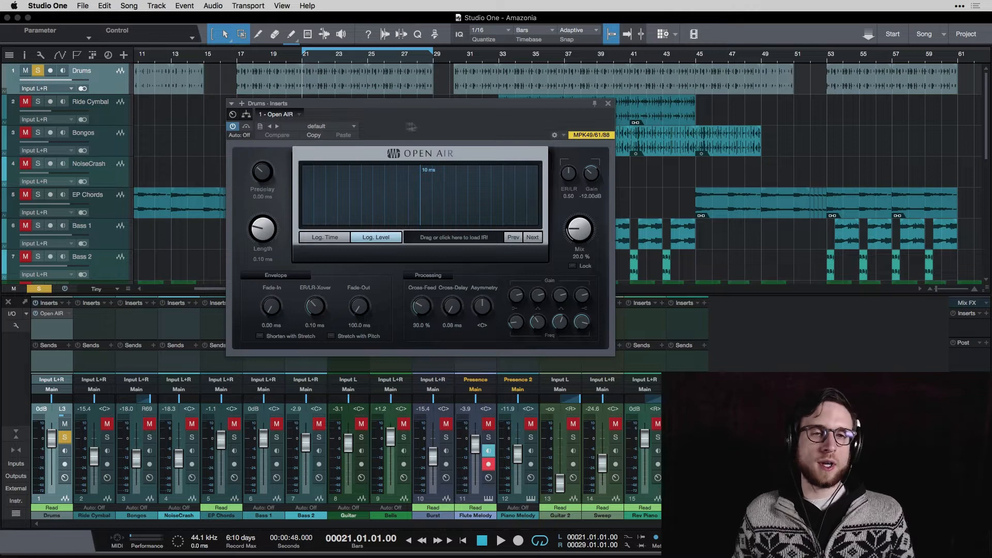
Load Open AIR's Concert Hall preset from Halls > Medium Halls and start playback
{"action": "left_click_drag", "start_coordinate": [458, 109], "coordinate": [483, 114]}
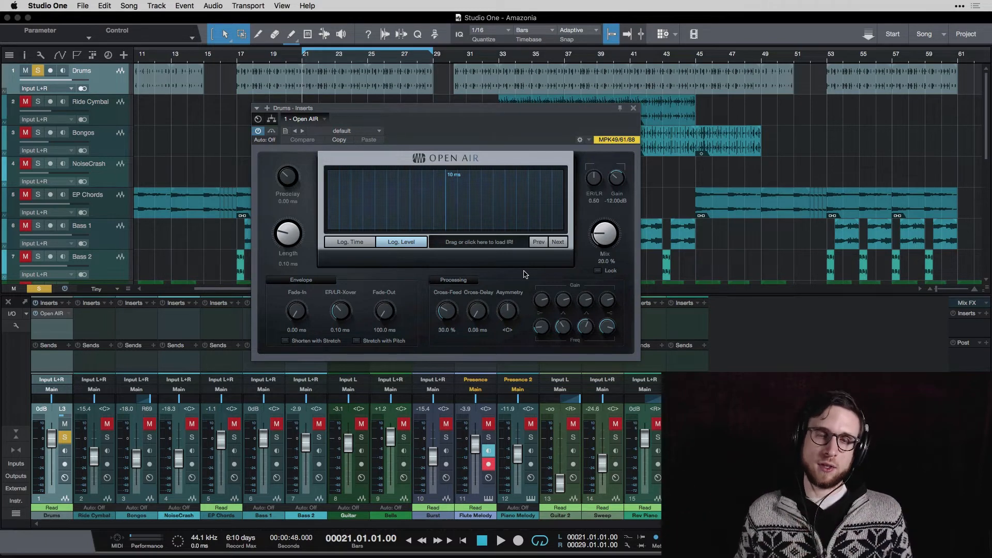
{"action": "left_click", "coordinate": [343, 130]}
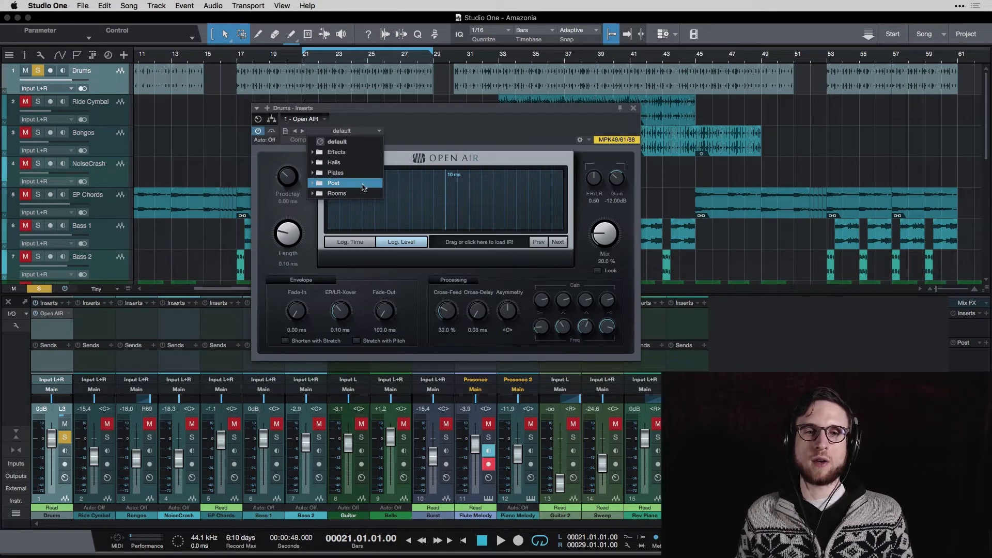
{"action": "left_click", "coordinate": [334, 163]}
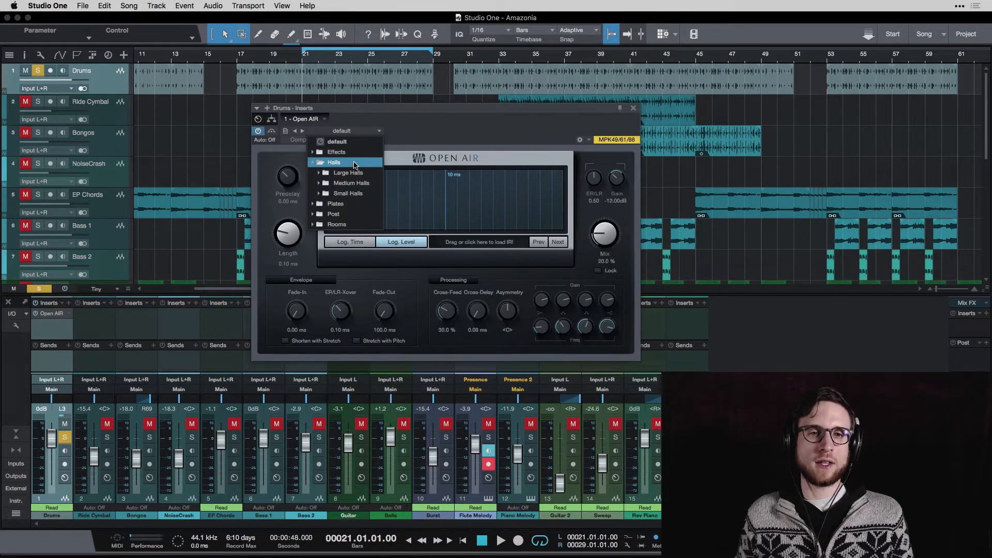
{"action": "left_click", "coordinate": [362, 183]}
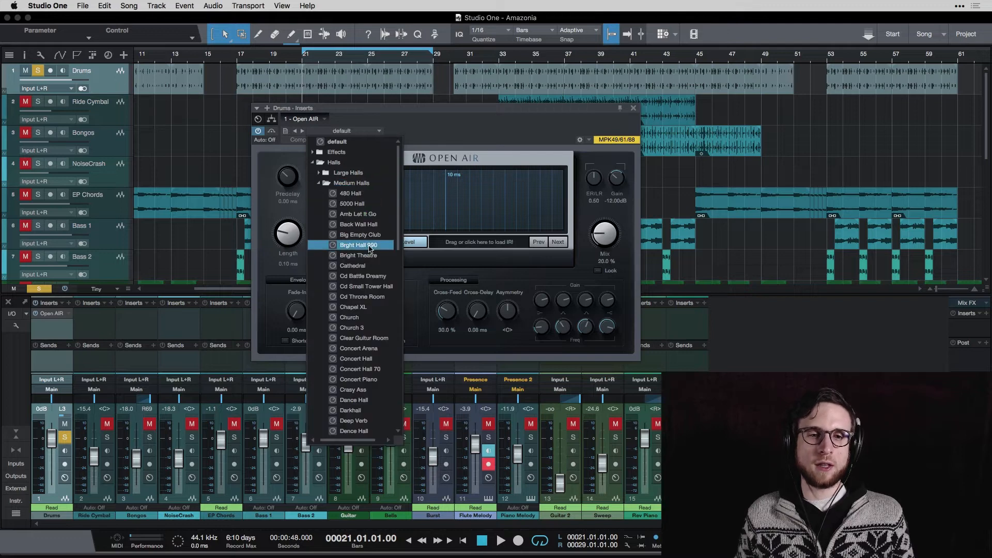
{"action": "scroll", "coordinate": [380, 274], "scroll_direction": "down", "scroll_amount": 5}
{"action": "scroll", "coordinate": [380, 280], "scroll_direction": "down", "scroll_amount": 2}
{"action": "scroll", "coordinate": [374, 259], "scroll_direction": "up", "scroll_amount": 6}
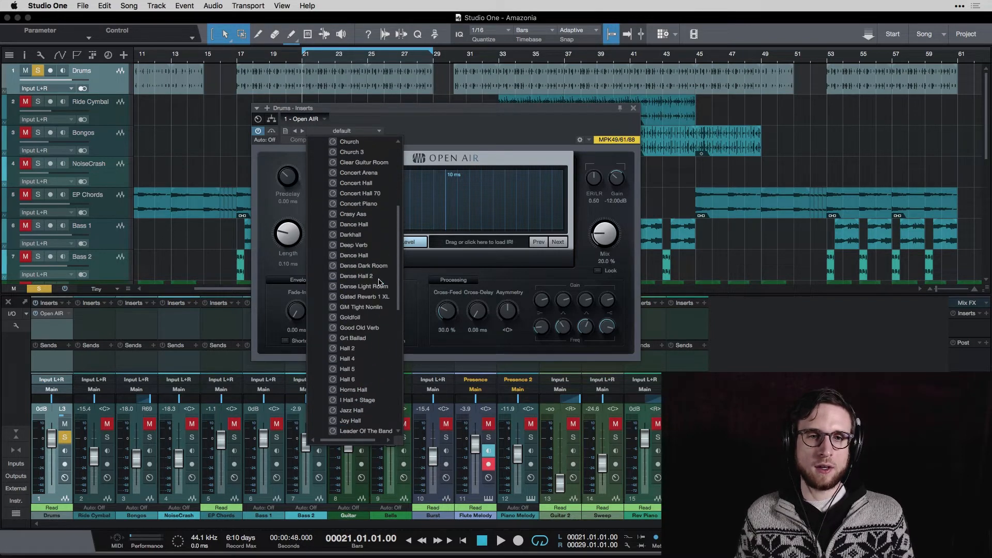
{"action": "scroll", "coordinate": [366, 235], "scroll_direction": "up", "scroll_amount": 6}
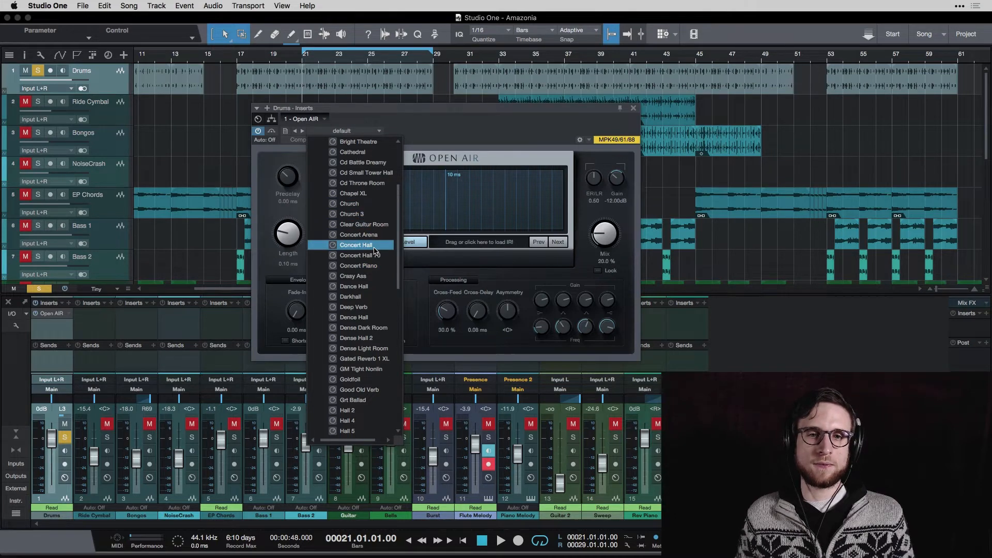
{"action": "left_click", "coordinate": [374, 247]}
{"action": "key", "text": "space"}
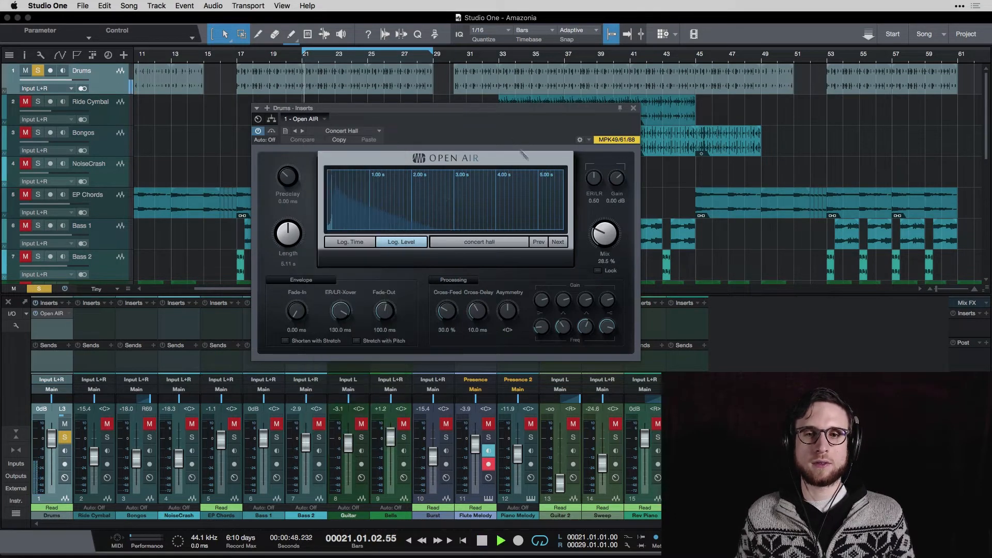
Raise Open AIR's Mix to 35% and switch to the Cathedral preset
{"action": "left_click_drag", "start_coordinate": [604, 233], "coordinate": [609, 226]}
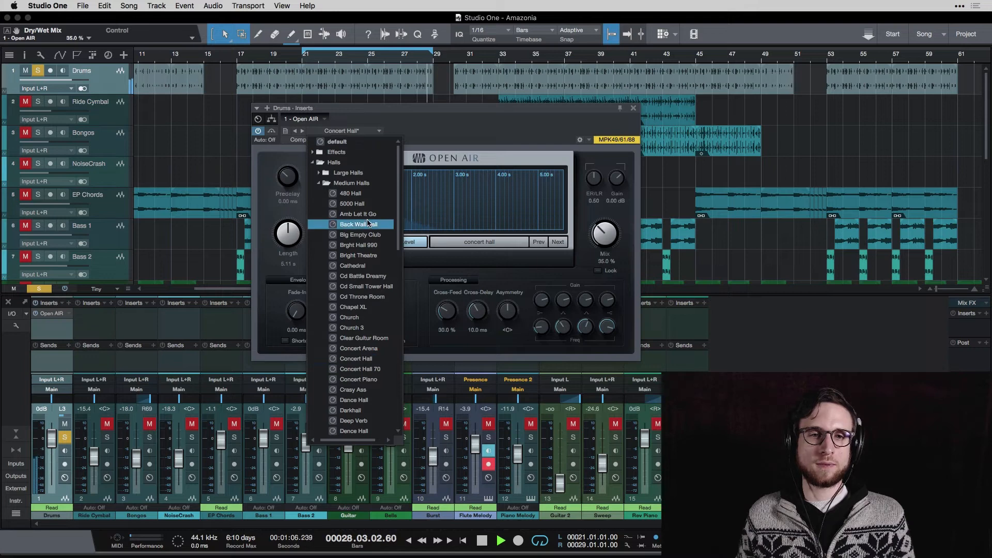
{"action": "left_click", "coordinate": [378, 266]}
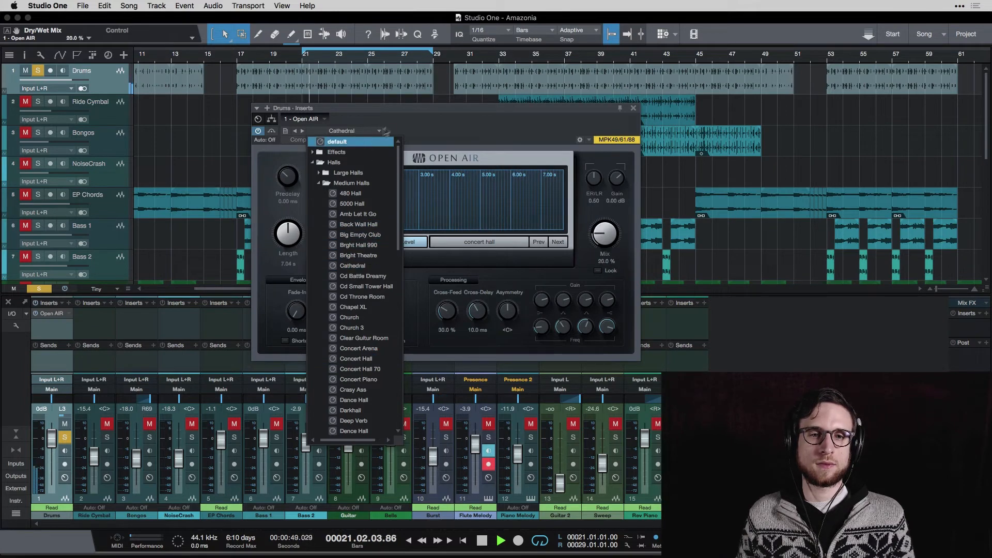
{"action": "left_click", "coordinate": [451, 135]}
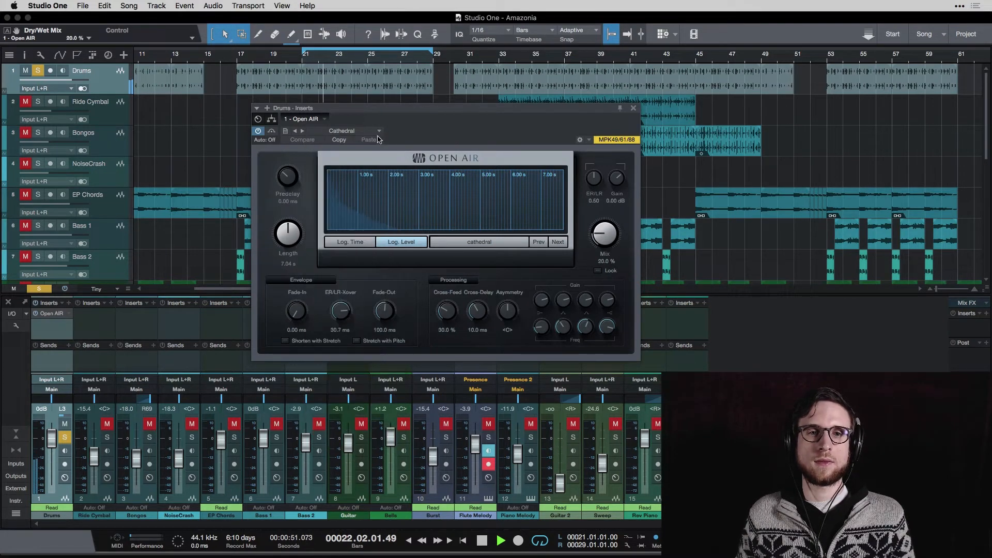
Load the Drum Room xpander preset from Rooms > Drum Rooms in Open AIR
{"action": "left_click", "coordinate": [371, 134]}
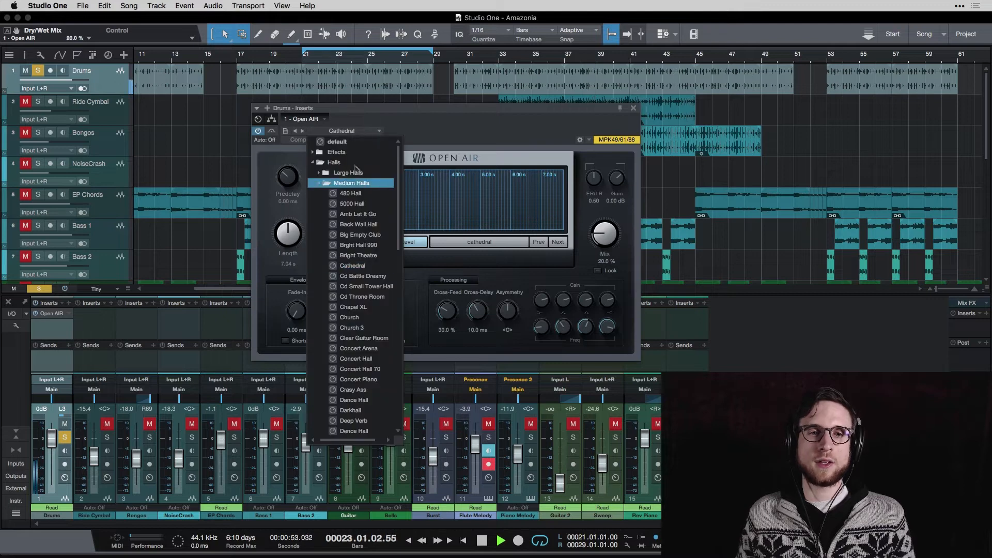
{"action": "left_click", "coordinate": [329, 185]}
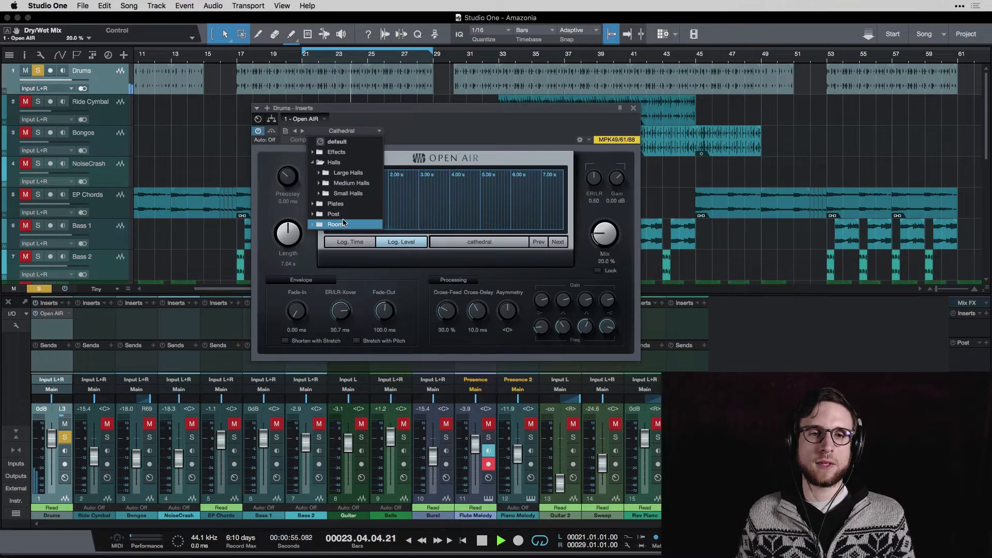
{"action": "left_click", "coordinate": [341, 224]}
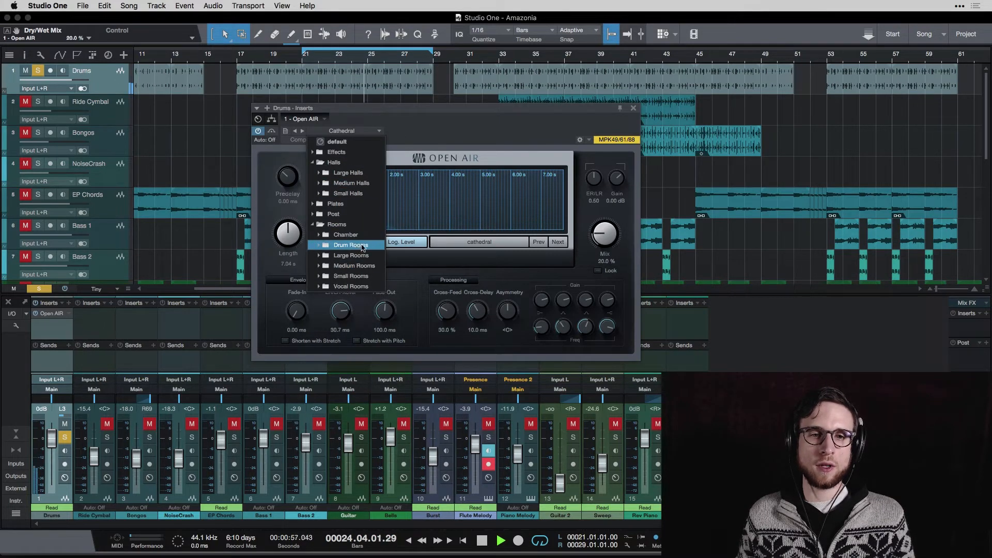
{"action": "left_click", "coordinate": [364, 245]}
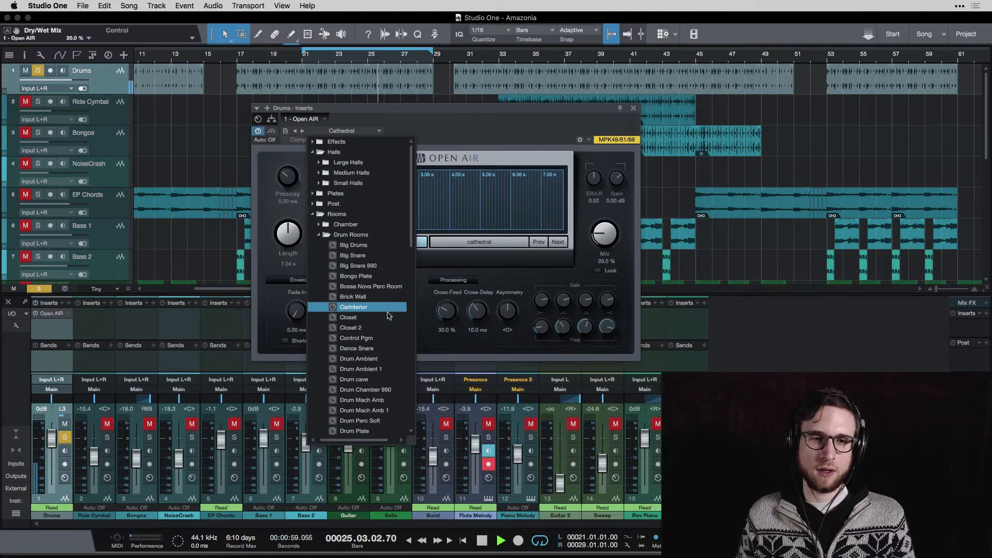
{"action": "scroll", "coordinate": [382, 330], "scroll_direction": "down", "scroll_amount": 3}
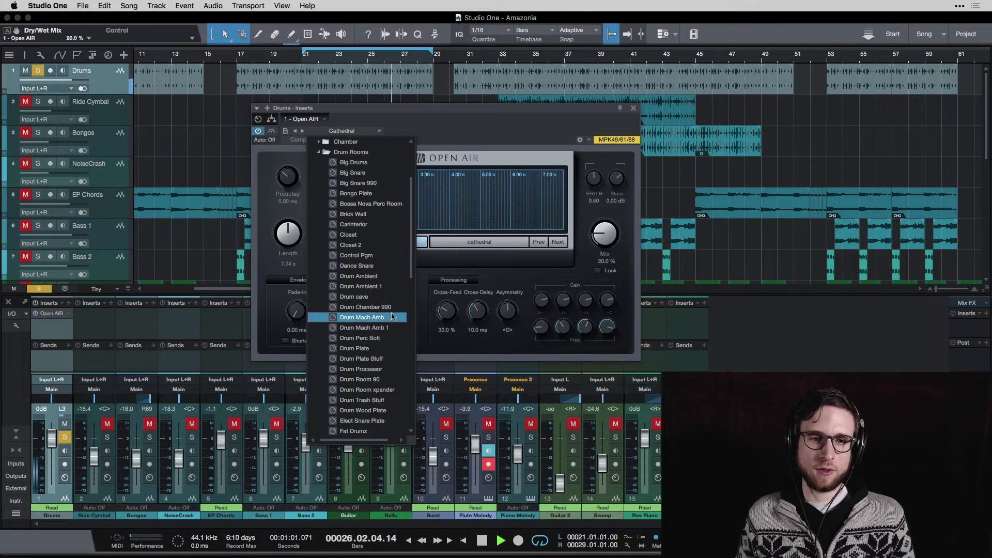
{"action": "scroll", "coordinate": [391, 354], "scroll_direction": "down", "scroll_amount": 2}
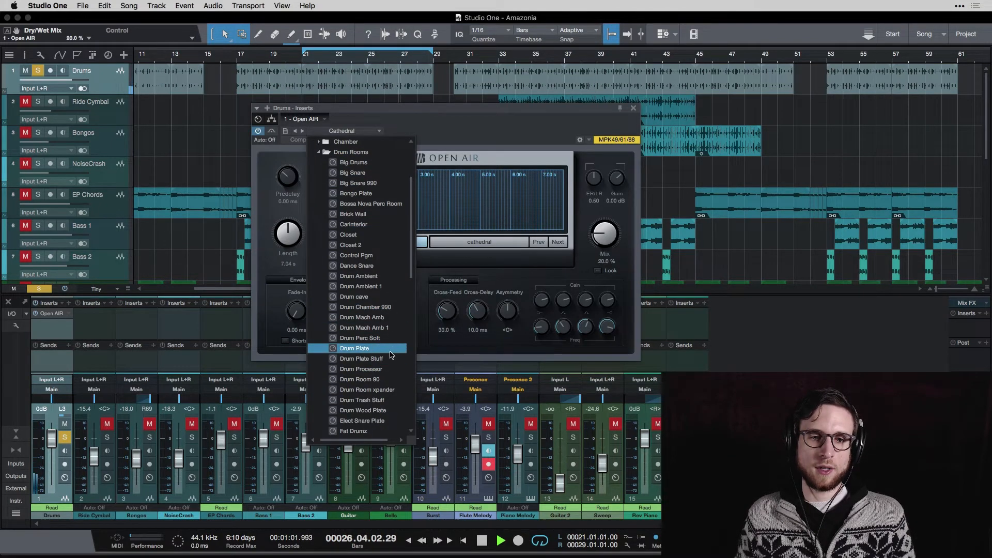
{"action": "left_click", "coordinate": [392, 390]}
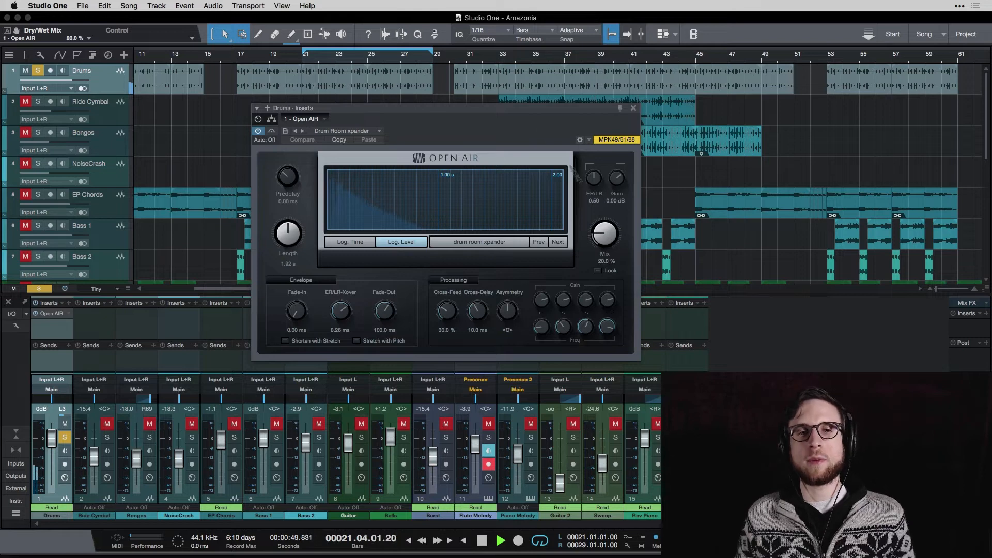
Raise Open AIR's Mix to 47% and stop playback
{"action": "left_click_drag", "start_coordinate": [603, 239], "coordinate": [615, 367]}
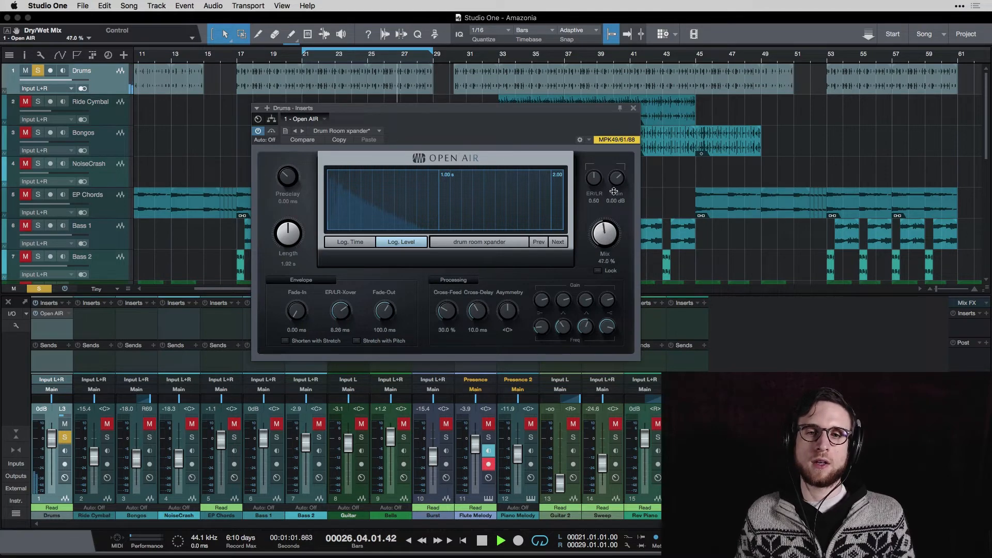
{"action": "key", "text": "space"}
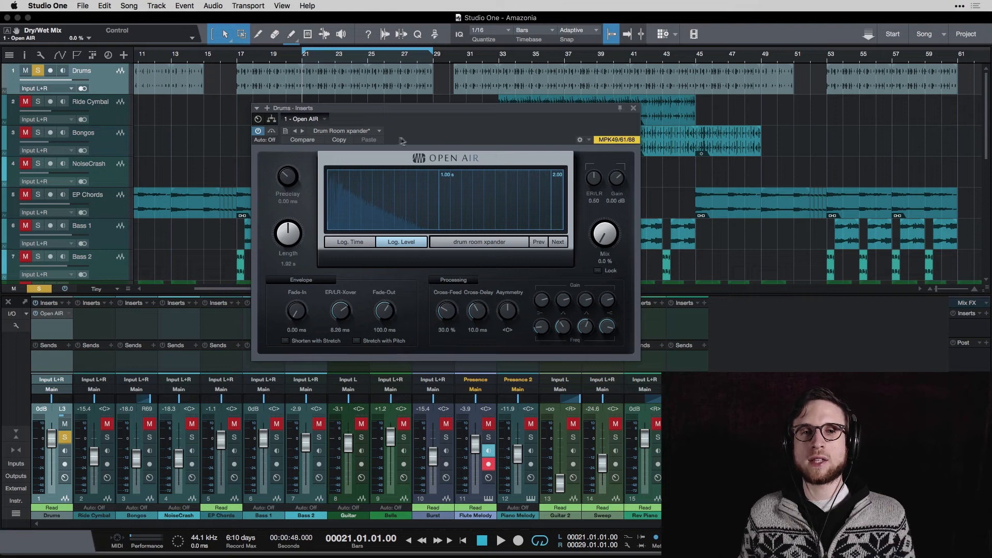
{"action": "left_click", "coordinate": [376, 131]}
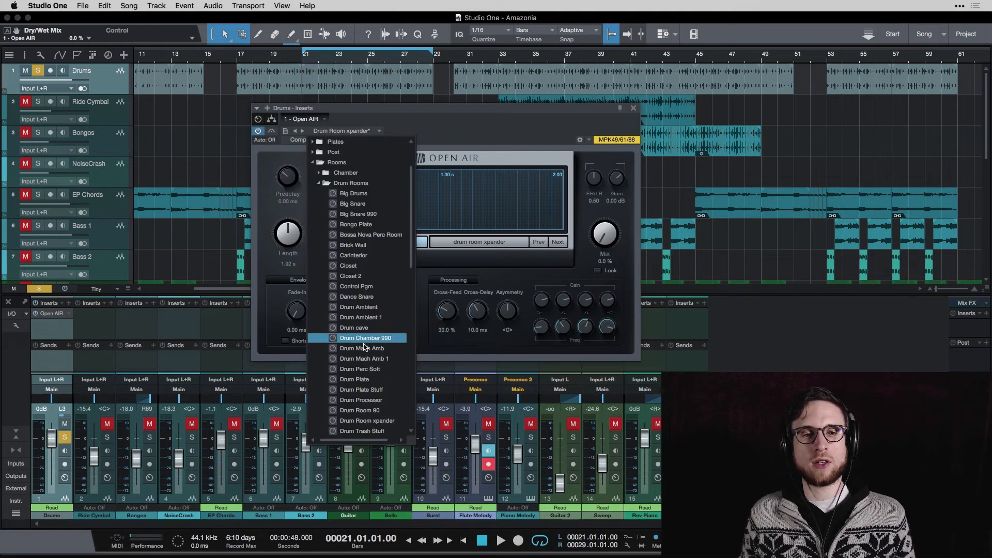
{"action": "left_click", "coordinate": [475, 127]}
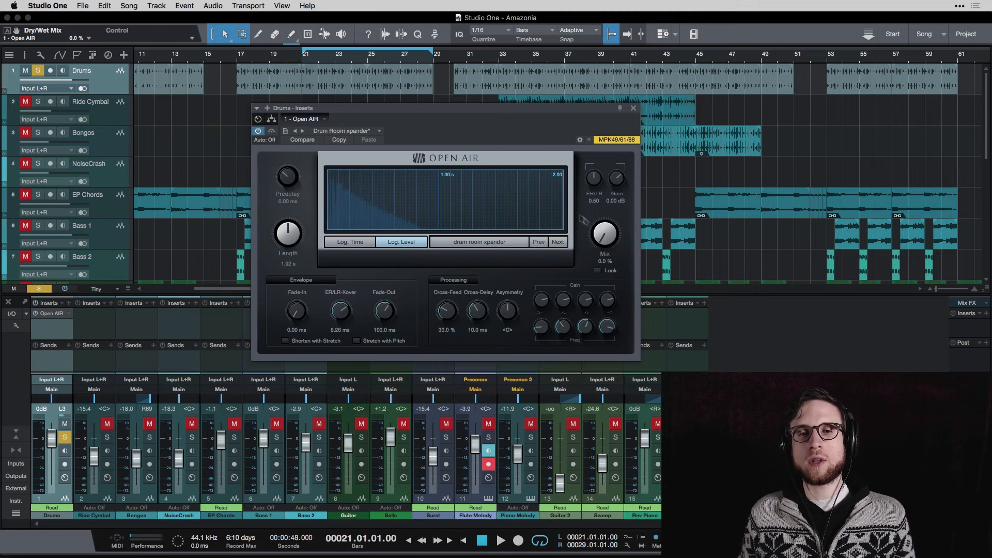
{"action": "left_click_drag", "start_coordinate": [613, 239], "coordinate": [603, 274]}
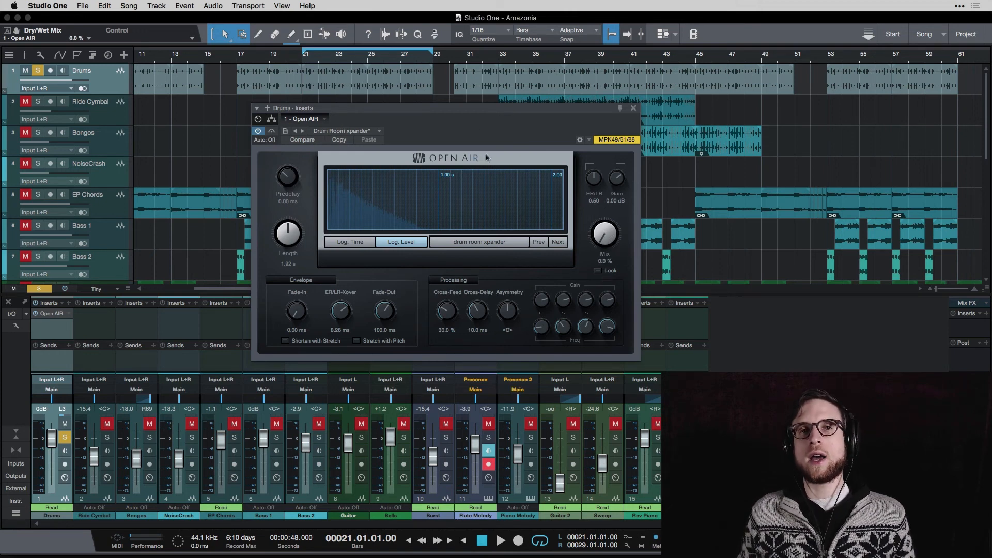